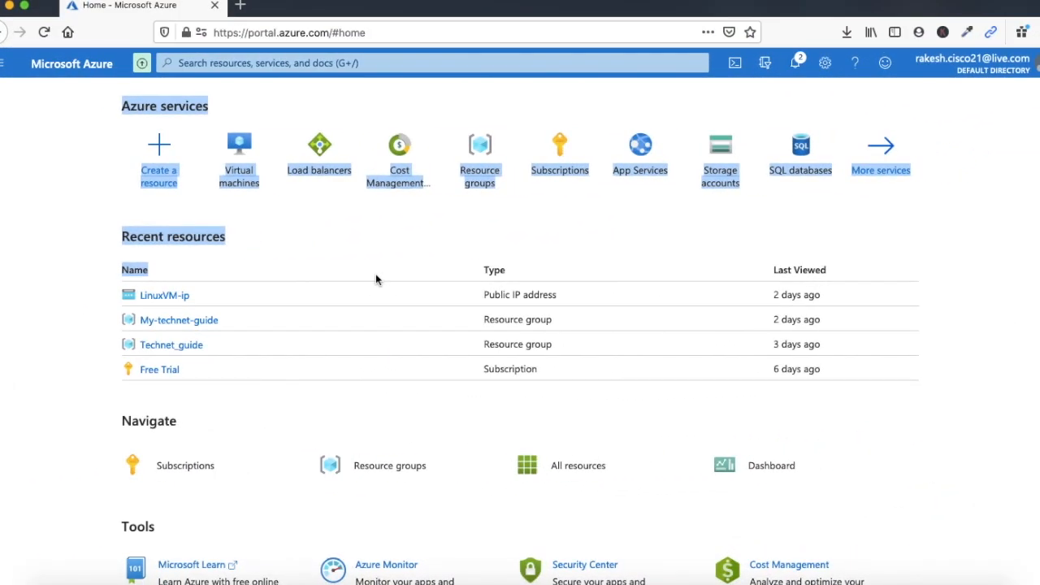
- Start creating a new virtual machine from the Azure portal's home page
click(79, 179)
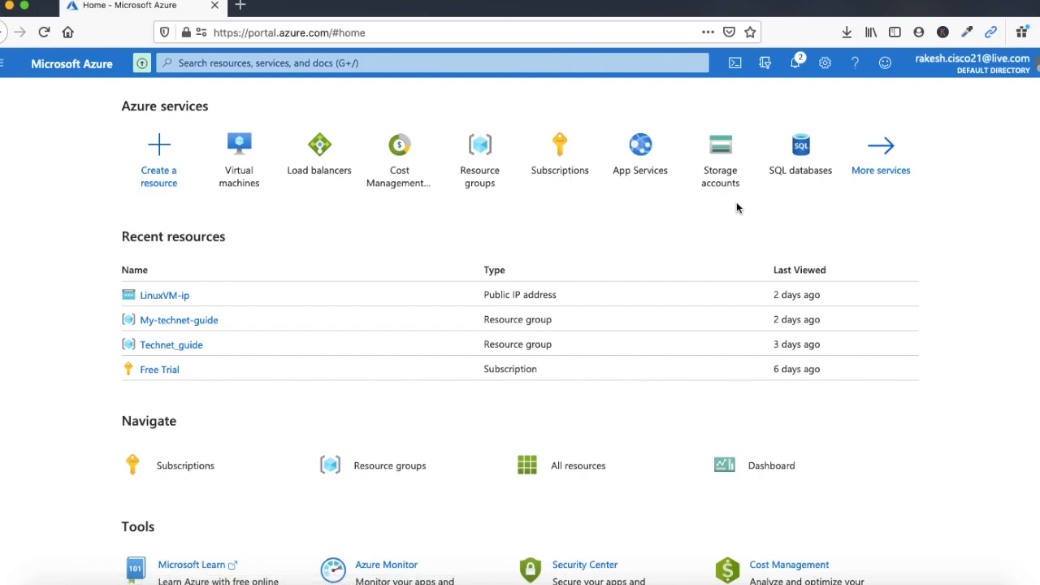
mouse_move(827, 185)
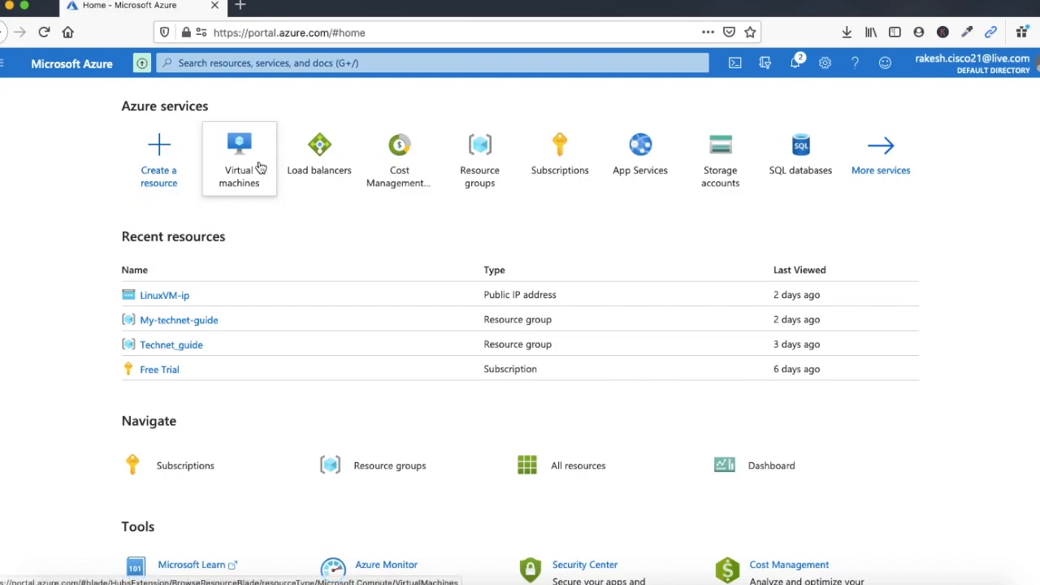
mouse_move(260, 166)
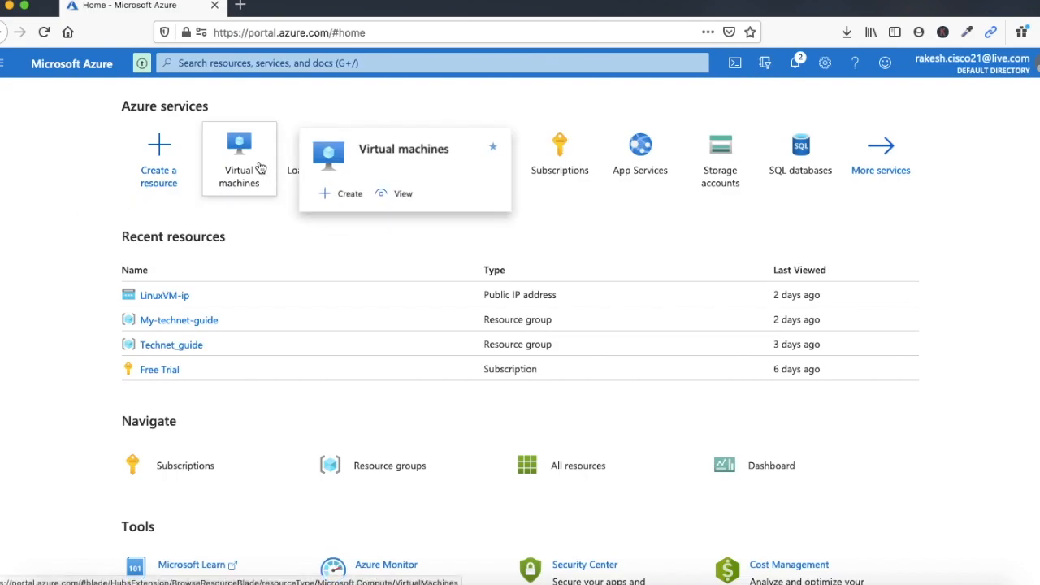
click(337, 200)
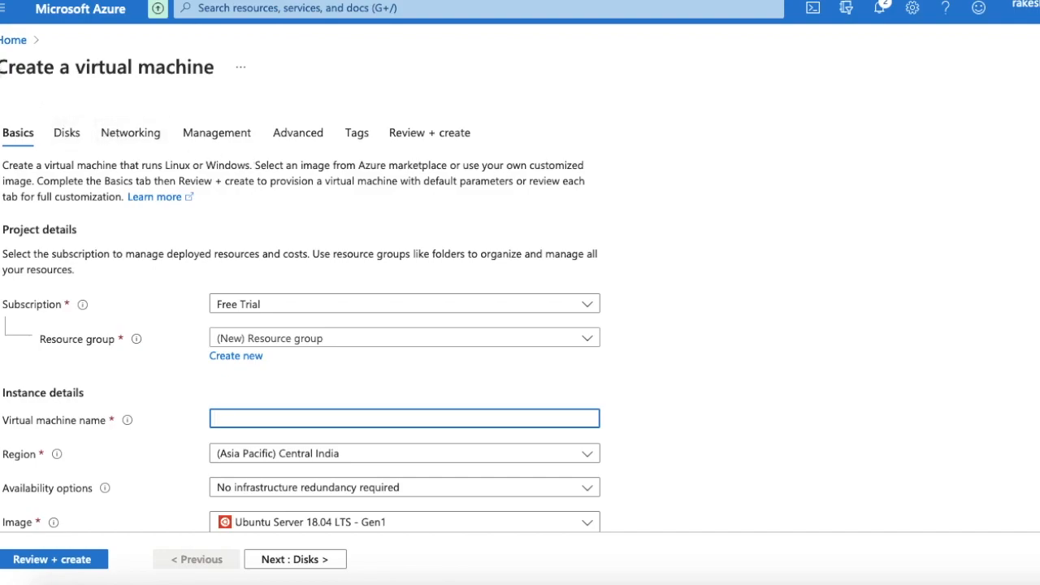
- Look through the Disks, Networking, Management and Advanced settings of the virtual machine form, then return to the Basics settings
drag(3, 67, 219, 56)
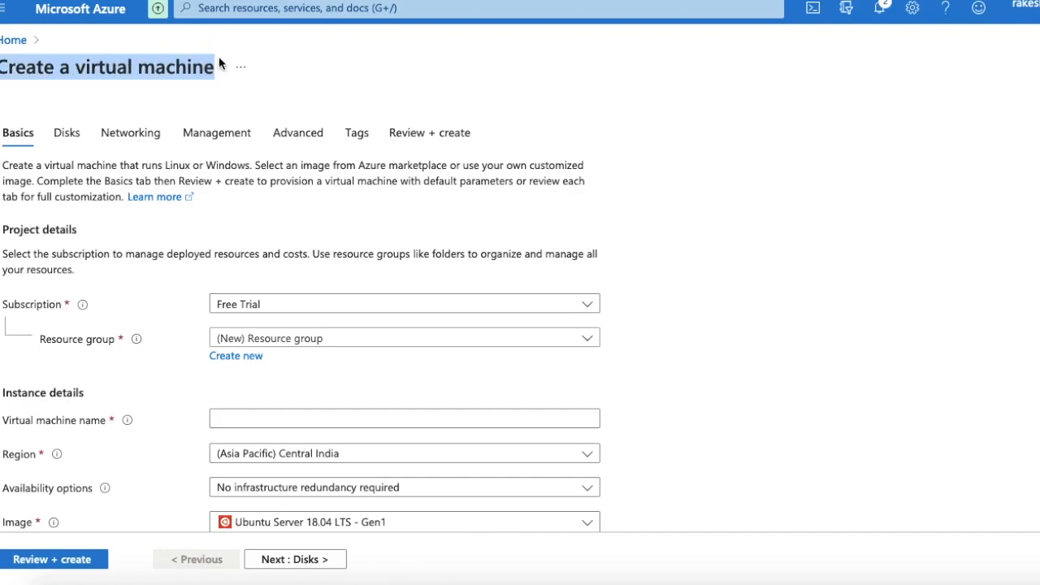
click(67, 138)
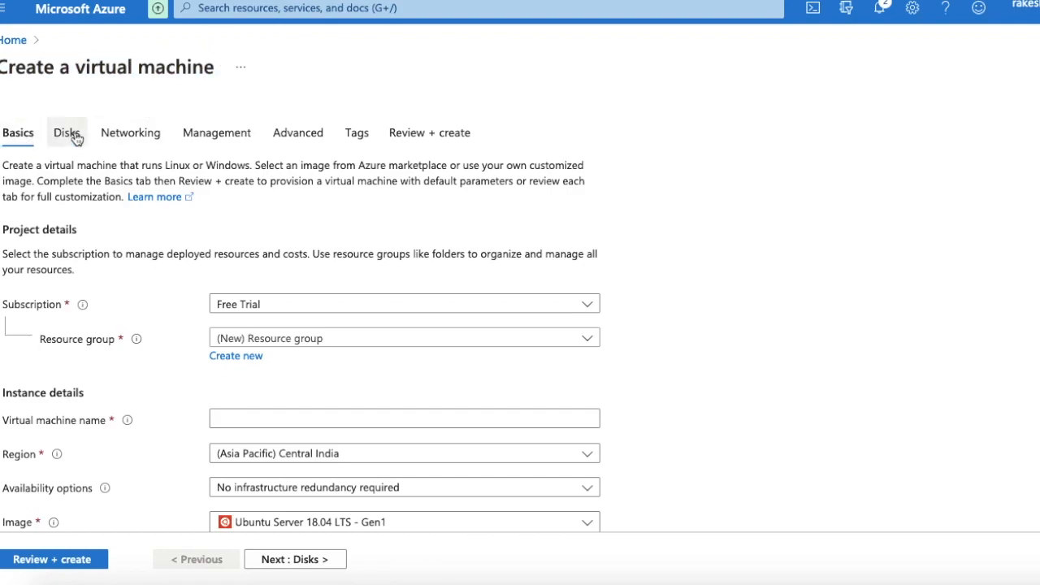
click(134, 134)
click(210, 135)
click(293, 135)
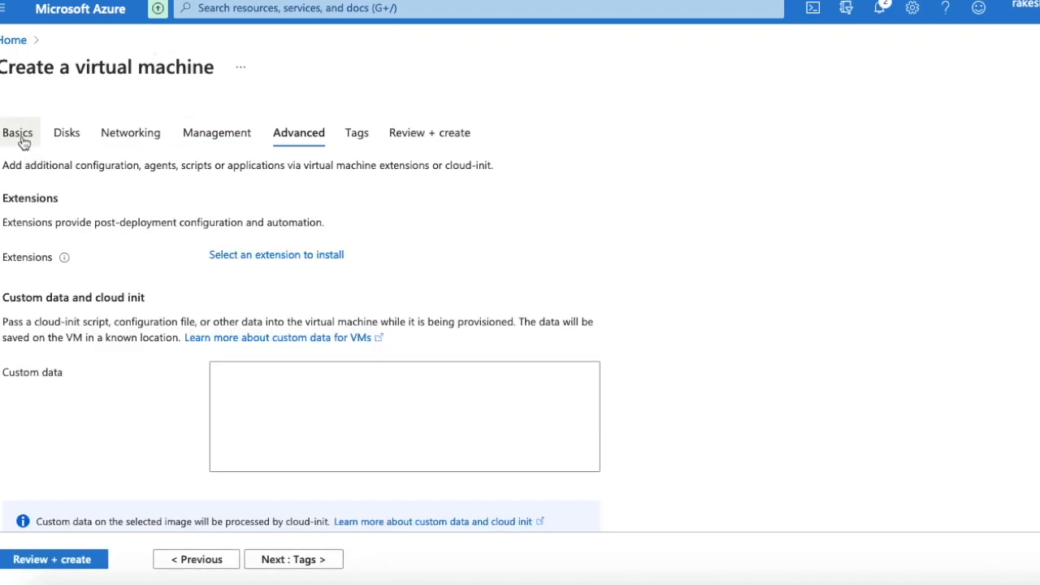
click(18, 136)
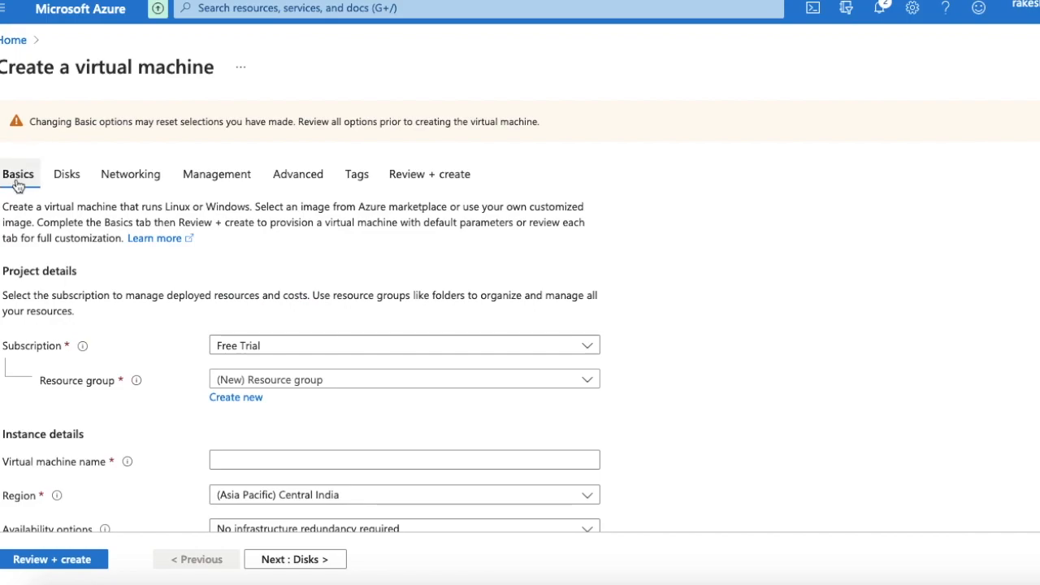
- Assign the virtual machine to the existing resource group Technet_guide, leaving the form for a new group without creating one
scroll(279, 395, down, 1)
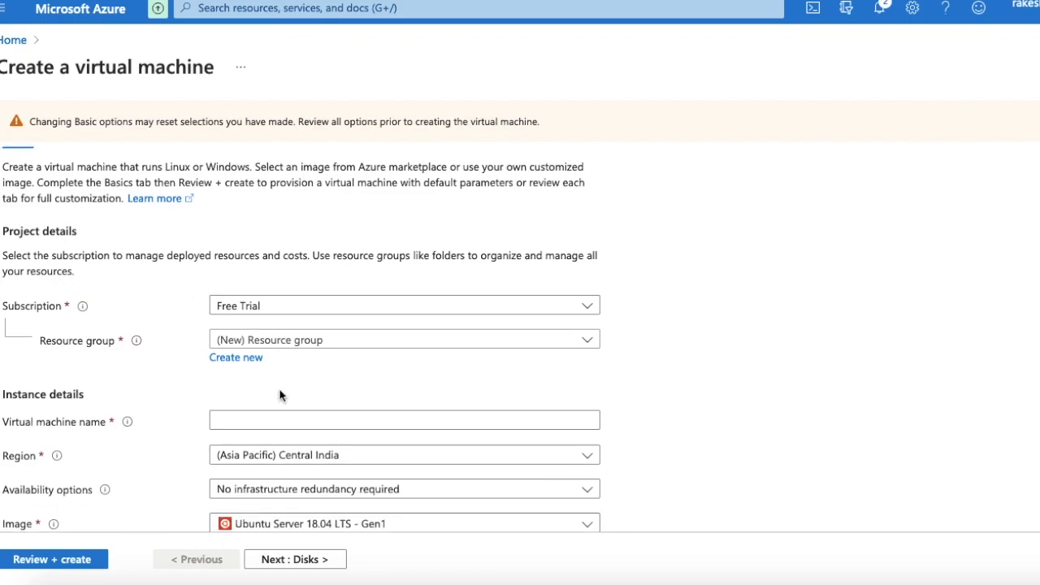
scroll(279, 396, down, 1)
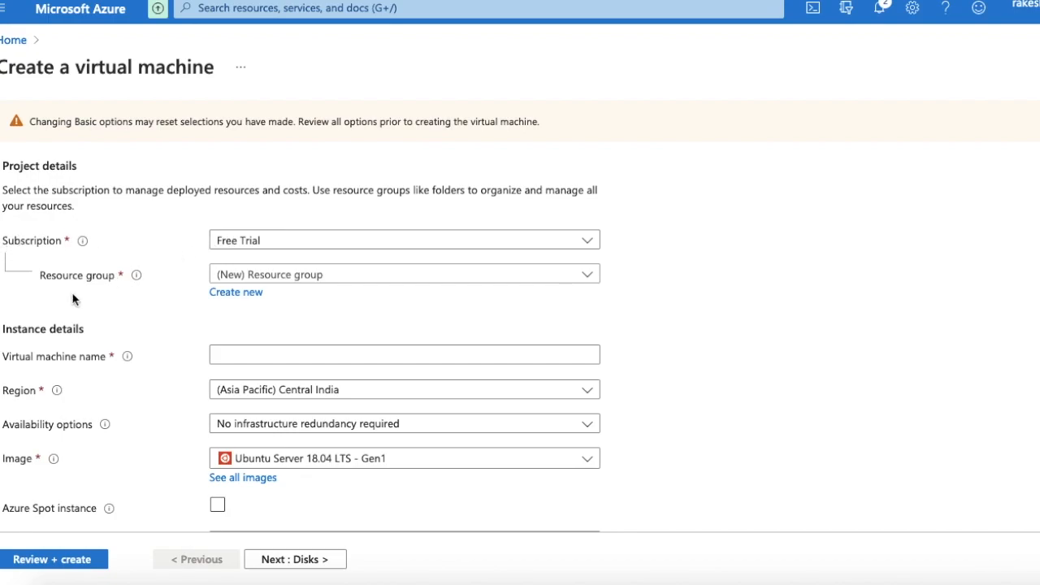
click(254, 281)
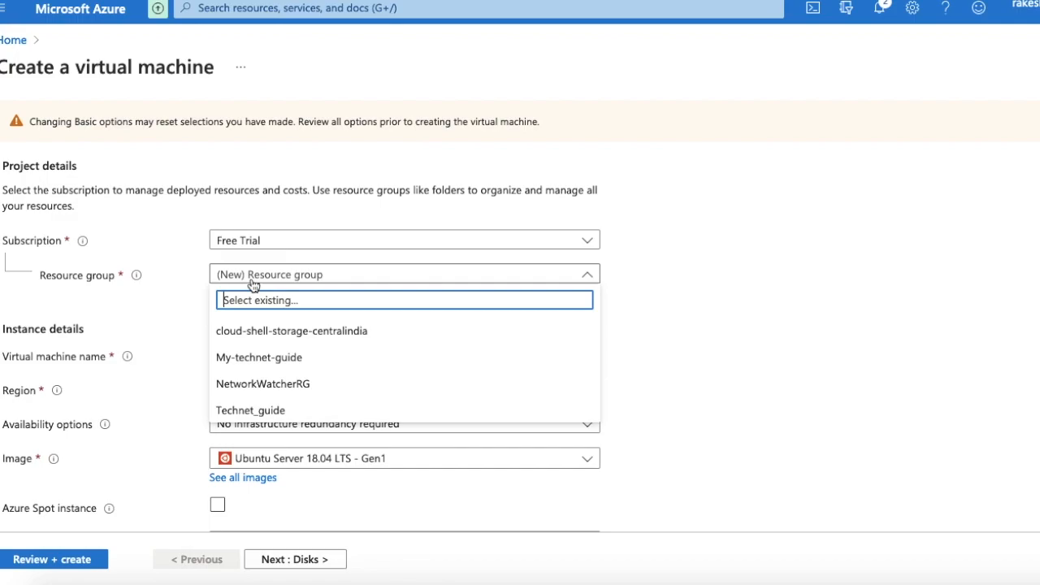
click(250, 414)
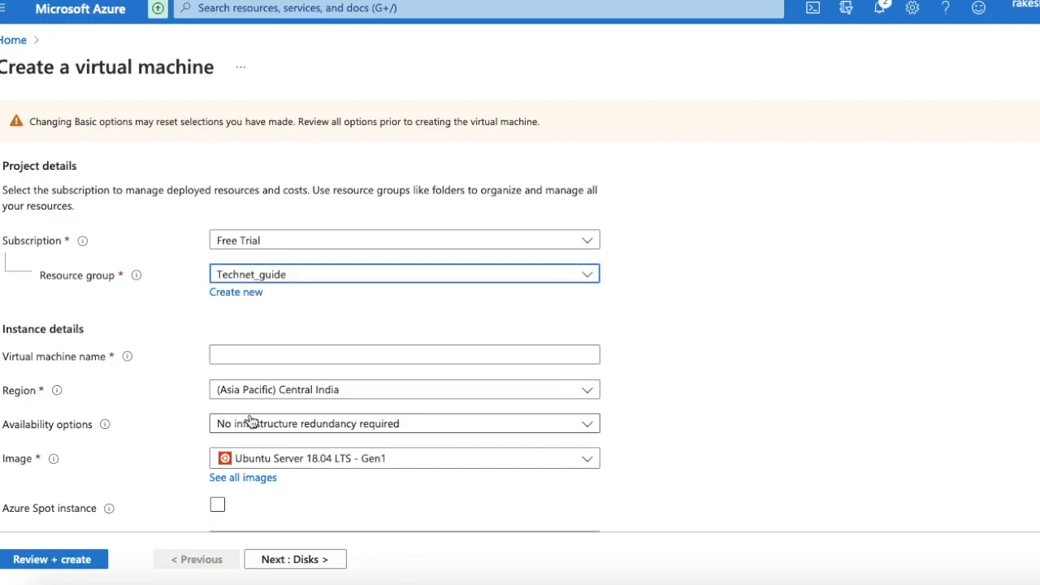
click(235, 295)
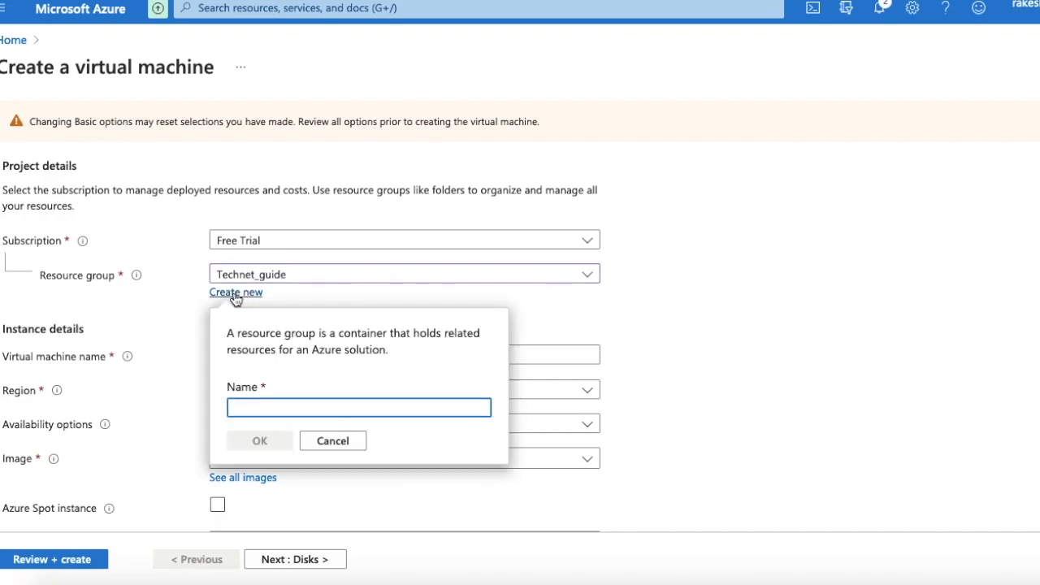
click(330, 443)
- Name the virtual machine Gaming-PC and check the available regions, keeping (Asia Pacific) Central India
click(281, 361)
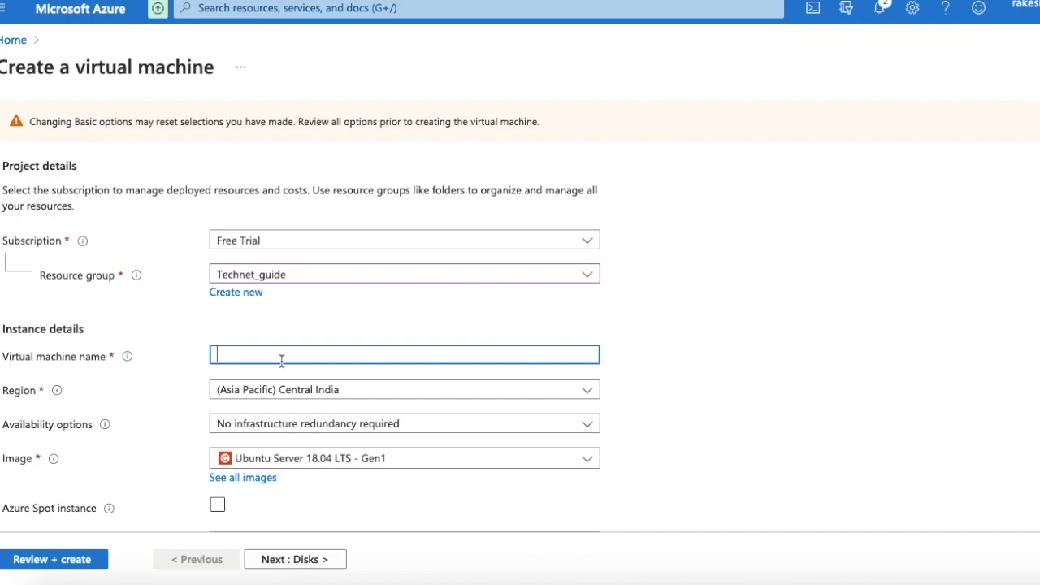
text(Gaming-PC)
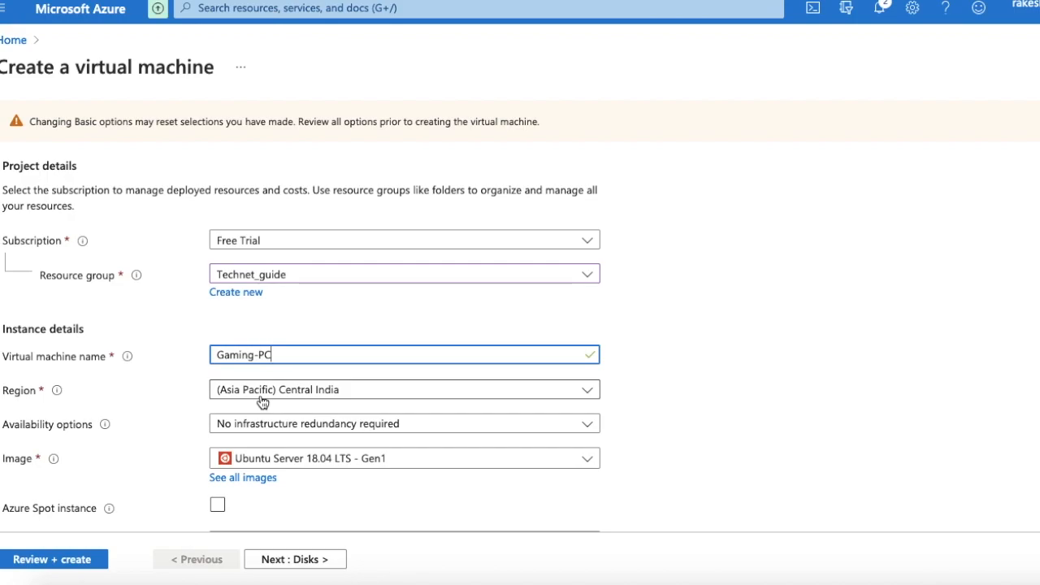
click(267, 392)
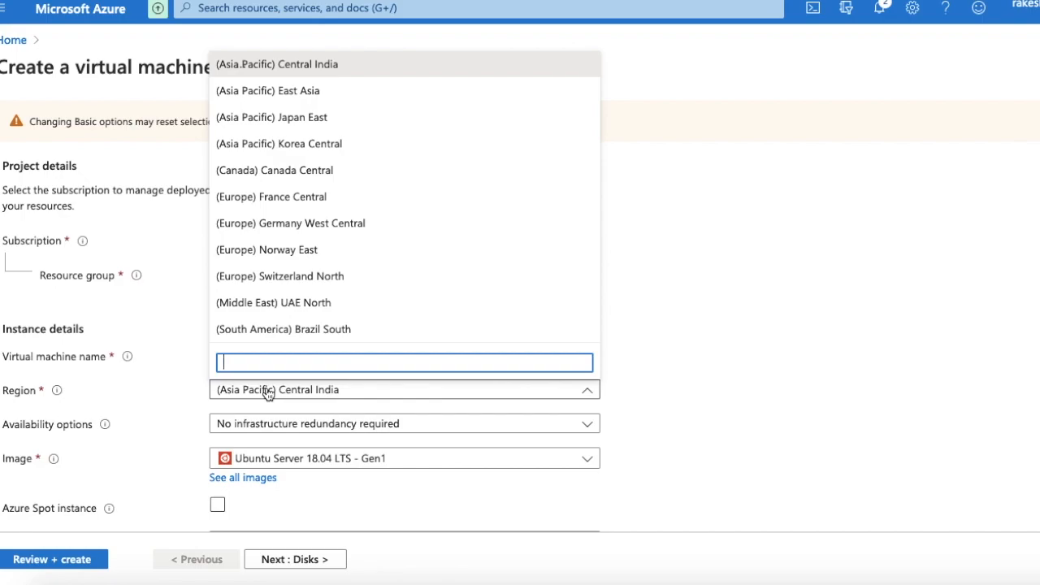
click(268, 393)
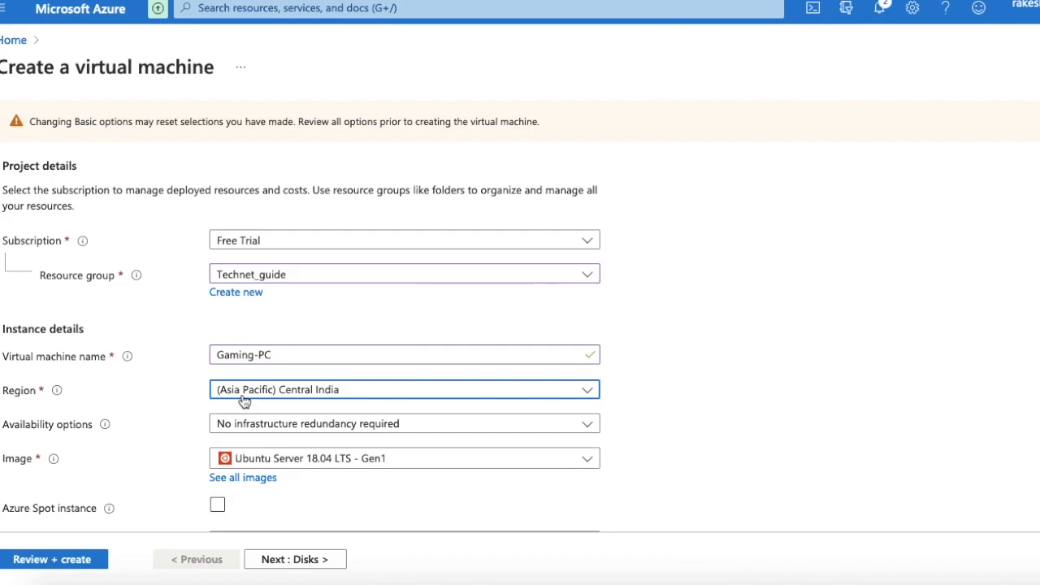
- Set the virtual machine's image to Windows 10 Pro, Version 2004 - Gen1
scroll(244, 400, down, 1)
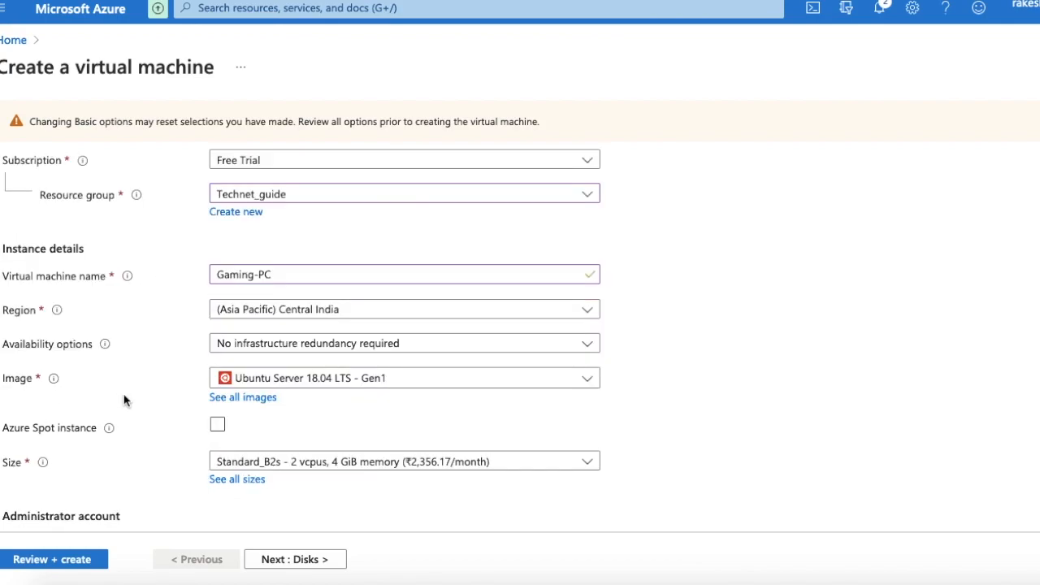
click(33, 381)
click(319, 385)
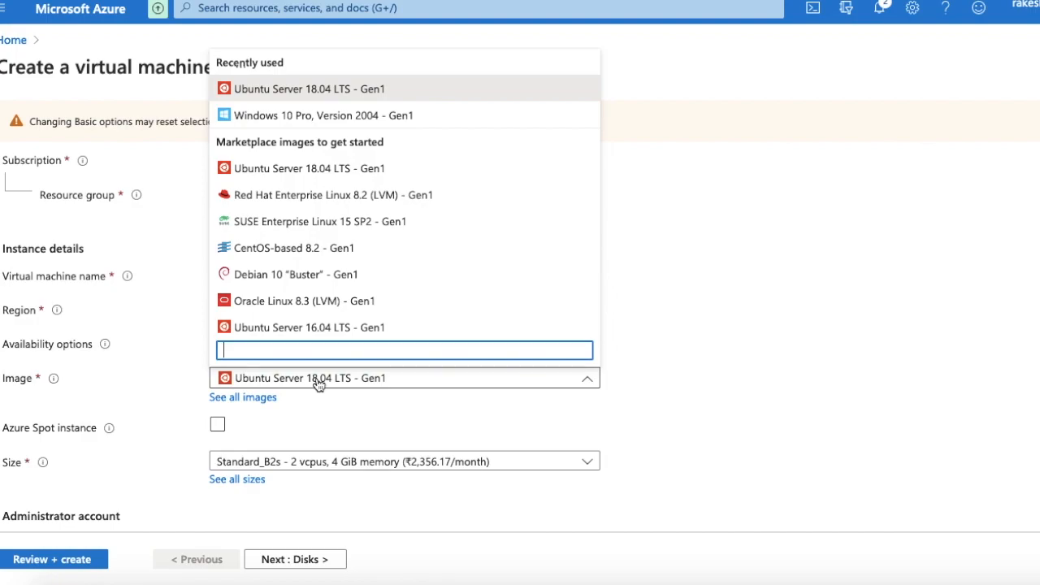
click(338, 122)
scroll(168, 387, down, 2)
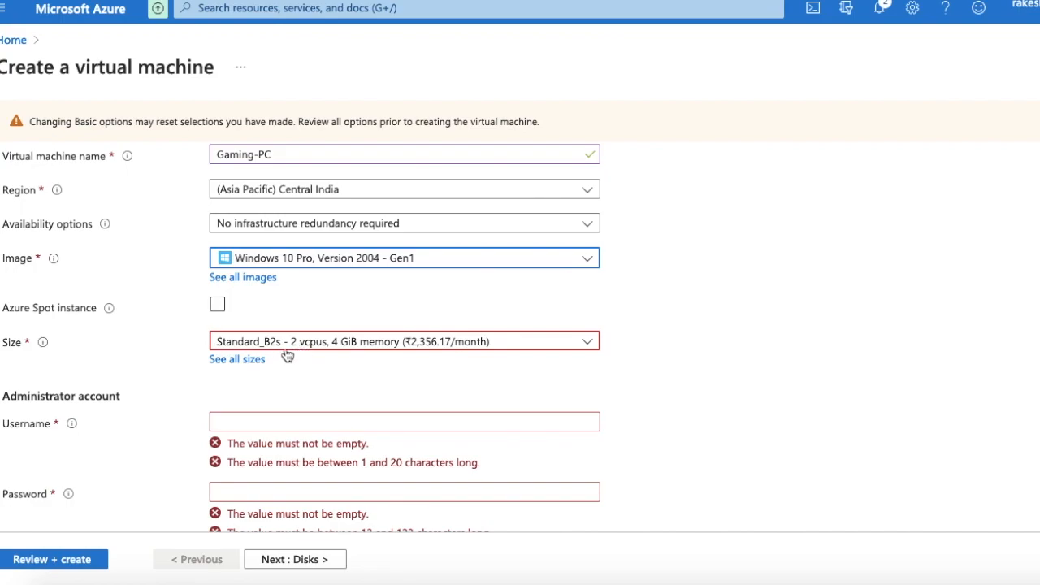
- Browse all VM sizes, including the B-Series, and set the machine's size to A4m_v2 from the A-Series v2 group
click(237, 359)
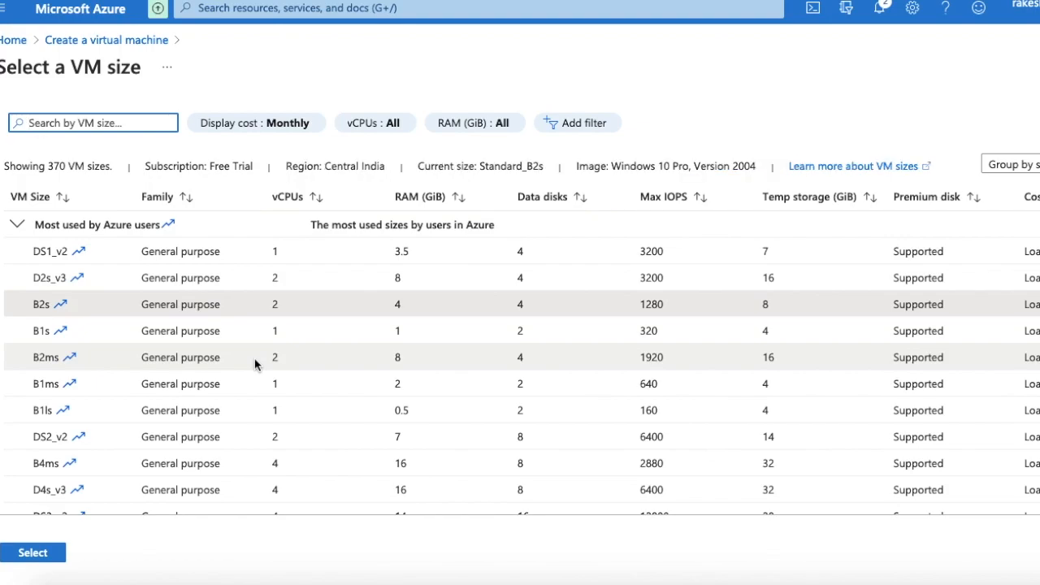
scroll(256, 355, down, 2)
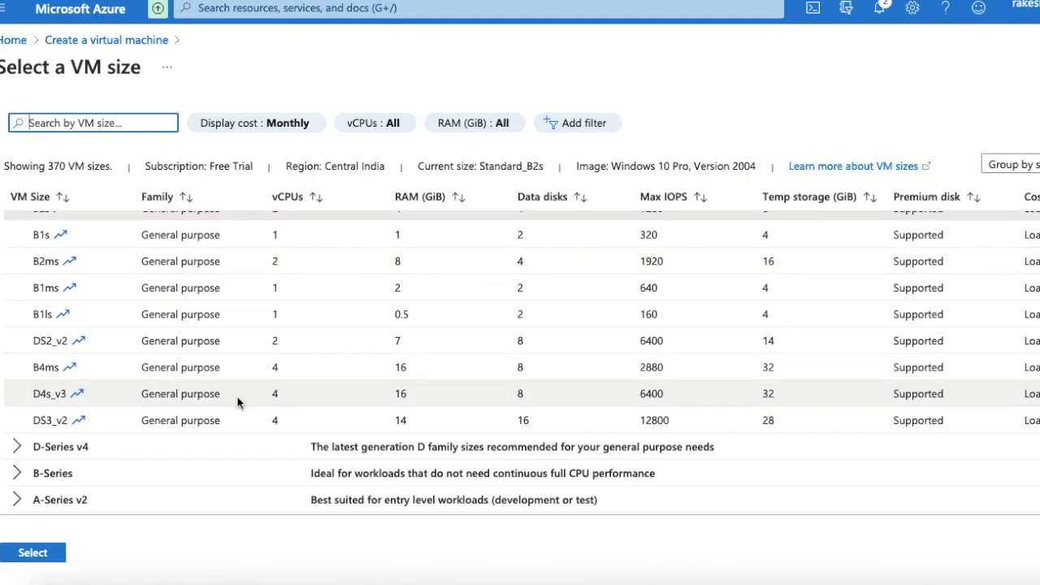
scroll(238, 401, down, 2)
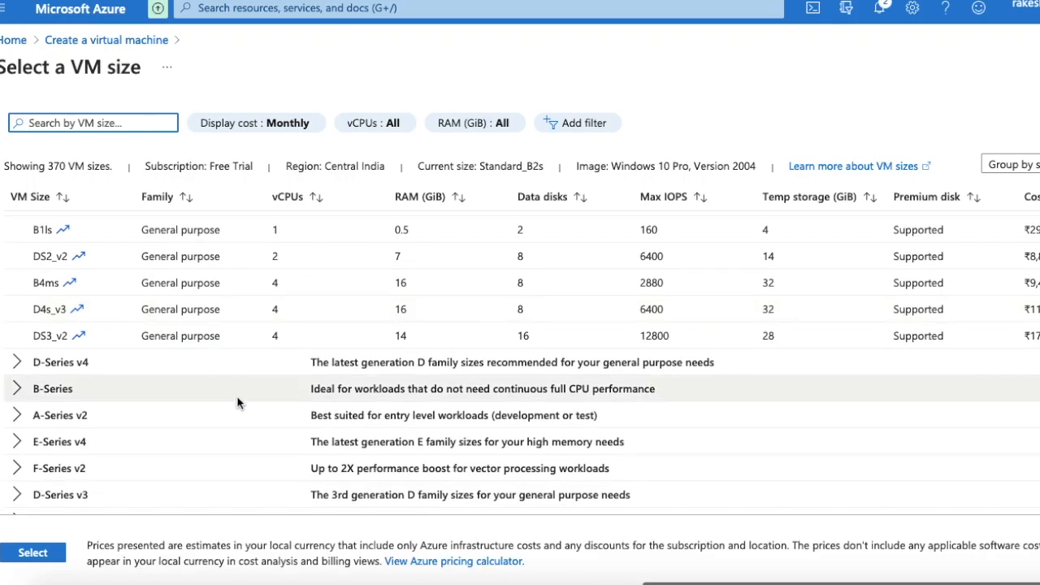
click(85, 394)
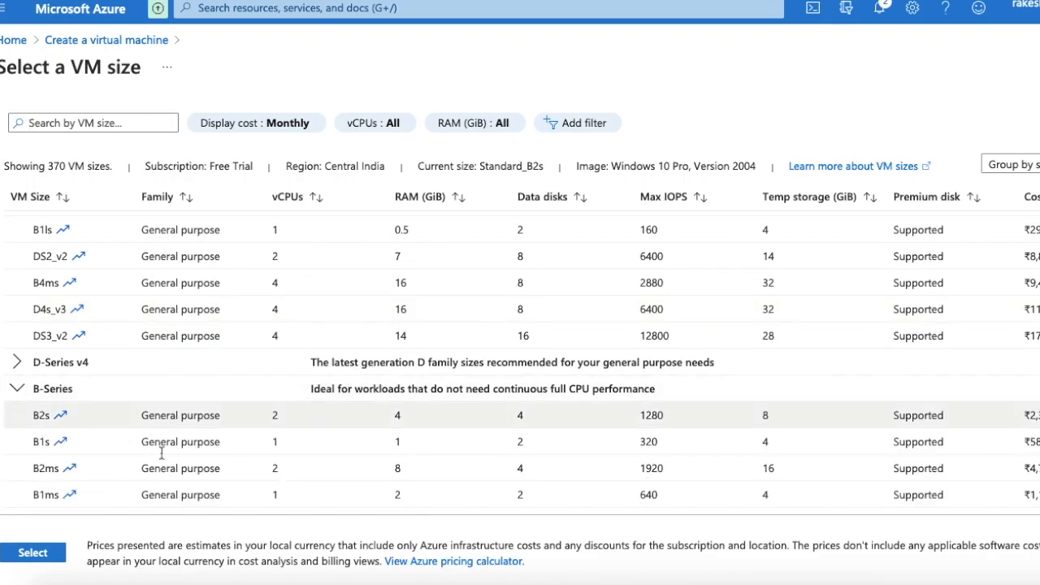
scroll(197, 462, down, 4)
scroll(197, 463, up, 1)
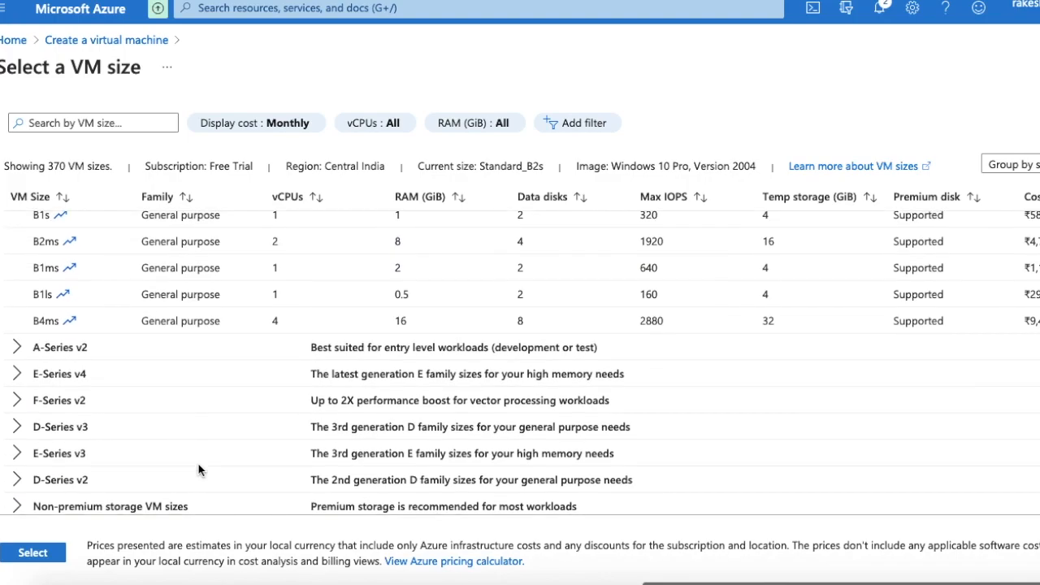
click(17, 347)
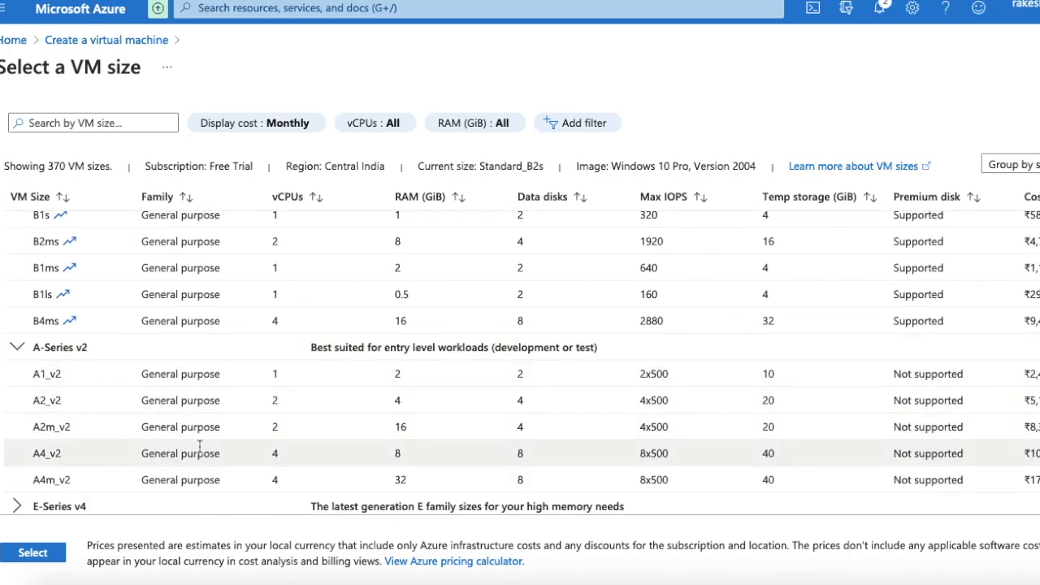
scroll(199, 446, down, 1)
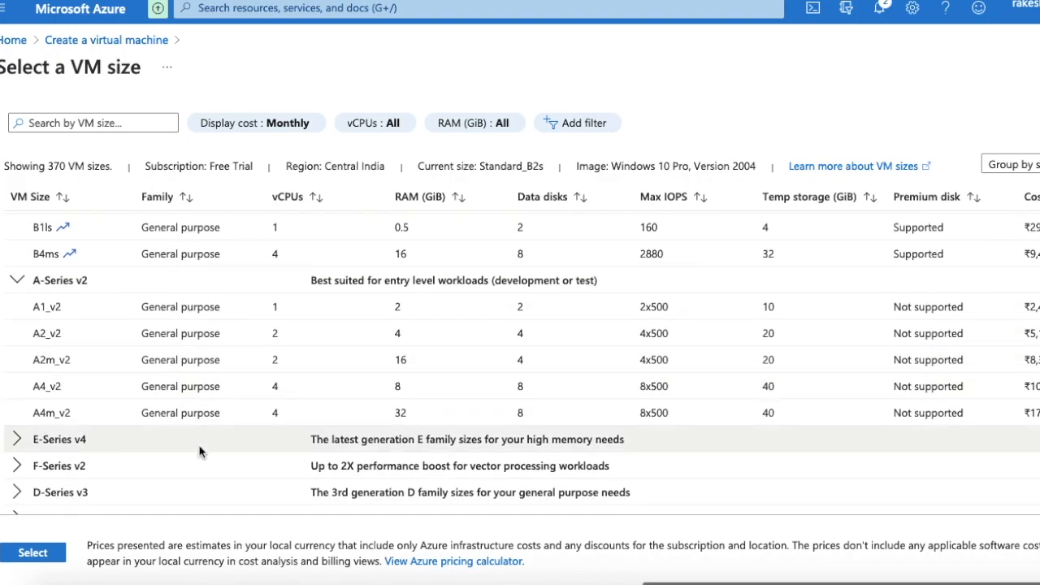
click(380, 421)
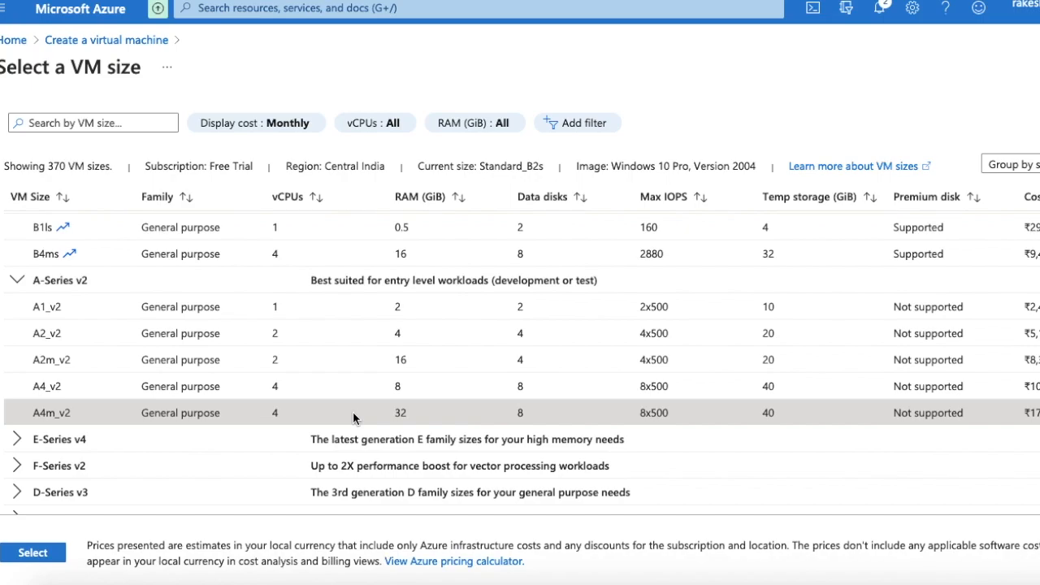
scroll(353, 417, down, 1)
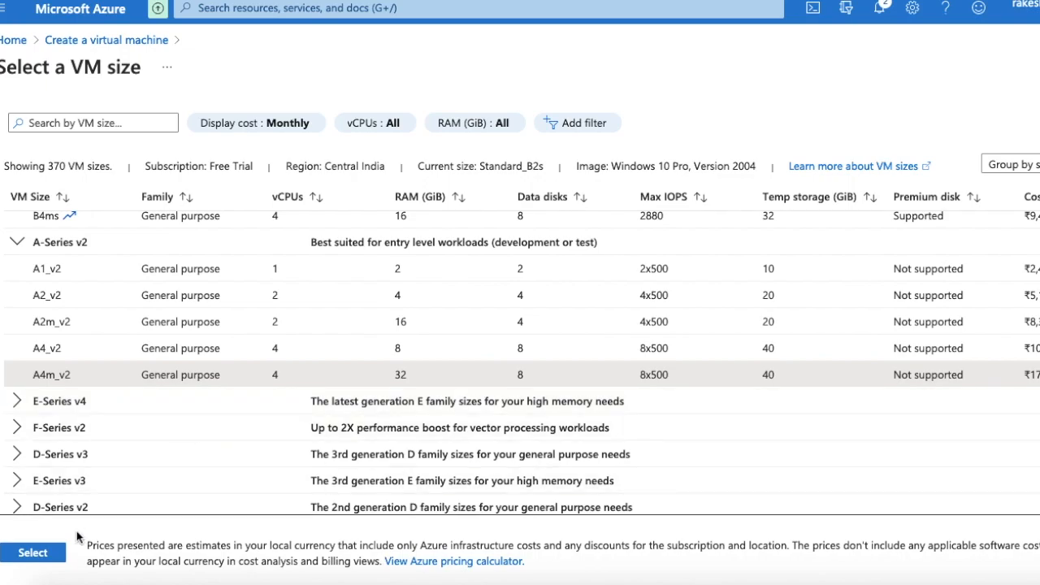
click(32, 554)
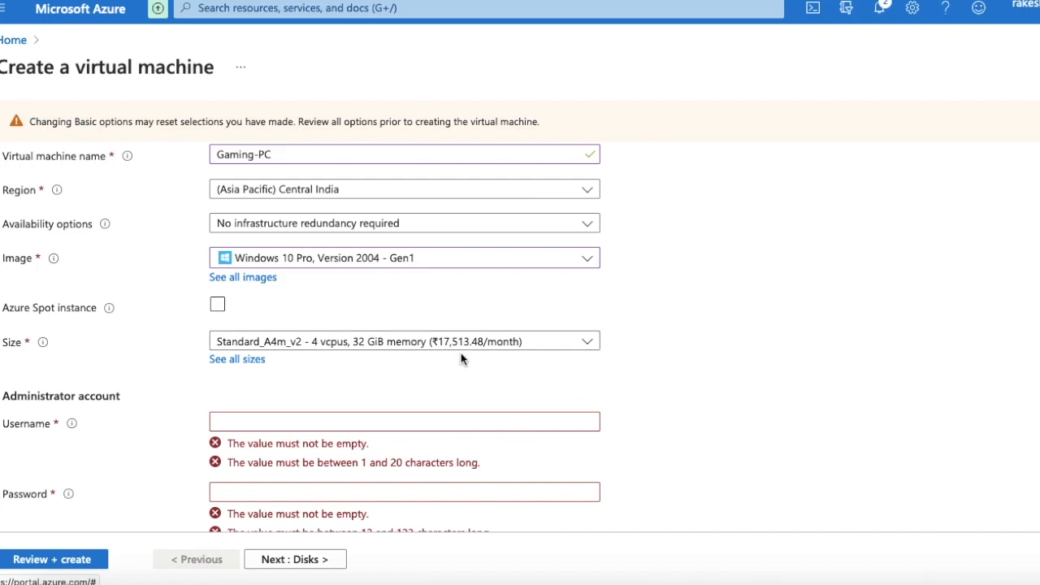
- Set the administrator account's username to gaming, and enter and confirm the account password
scroll(369, 401, down, 2)
click(312, 295)
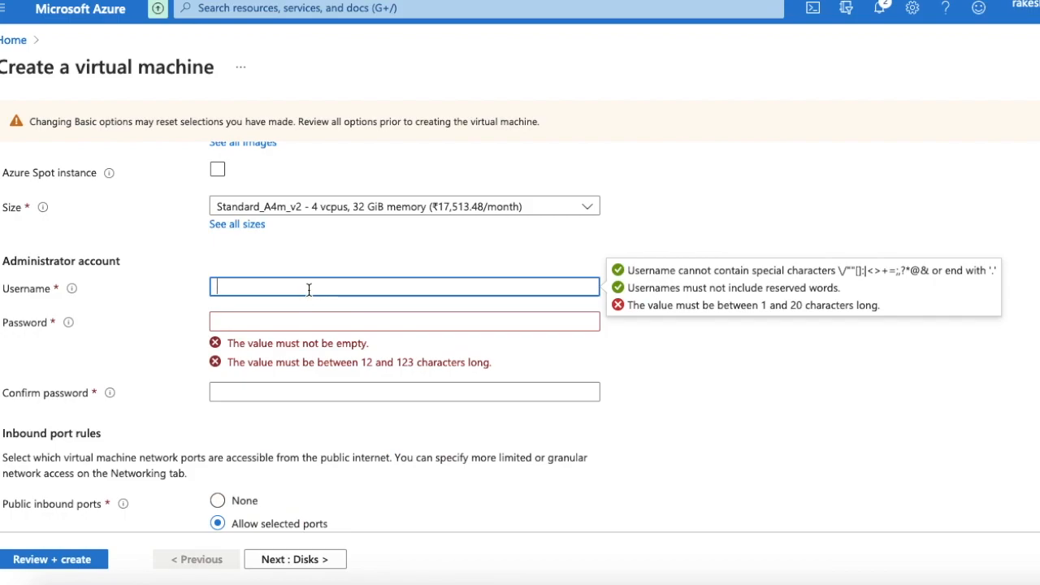
text(gaming)
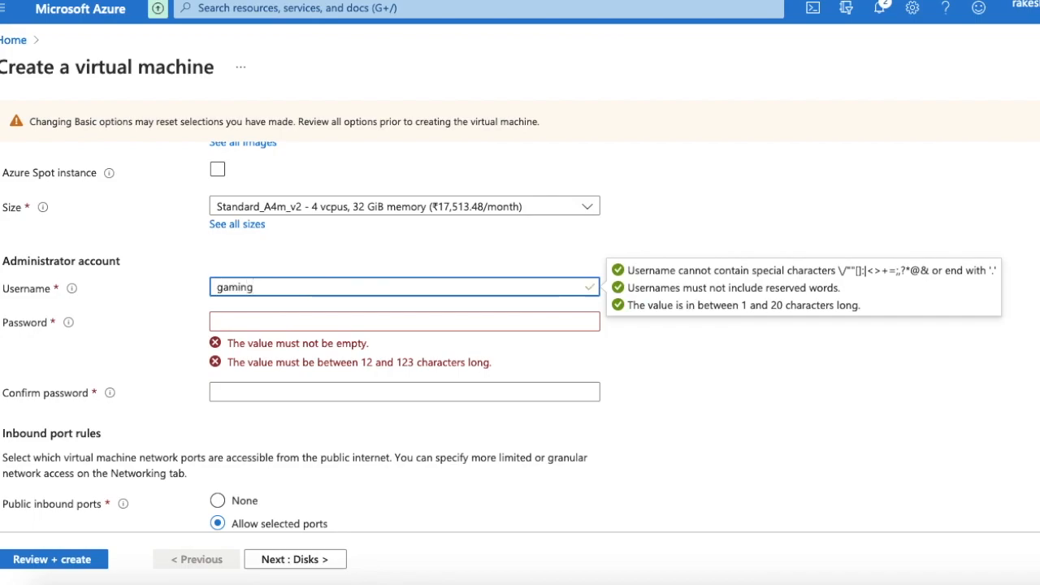
click(264, 325)
text(***)
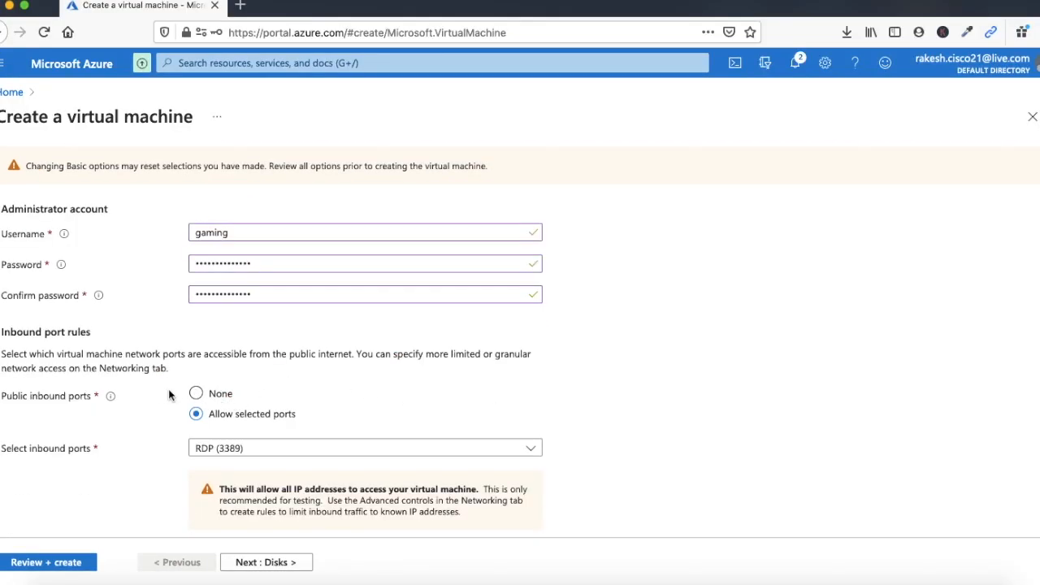
- Allow selected public inbound ports for the virtual machine and choose RDP (3389)
click(196, 396)
click(197, 415)
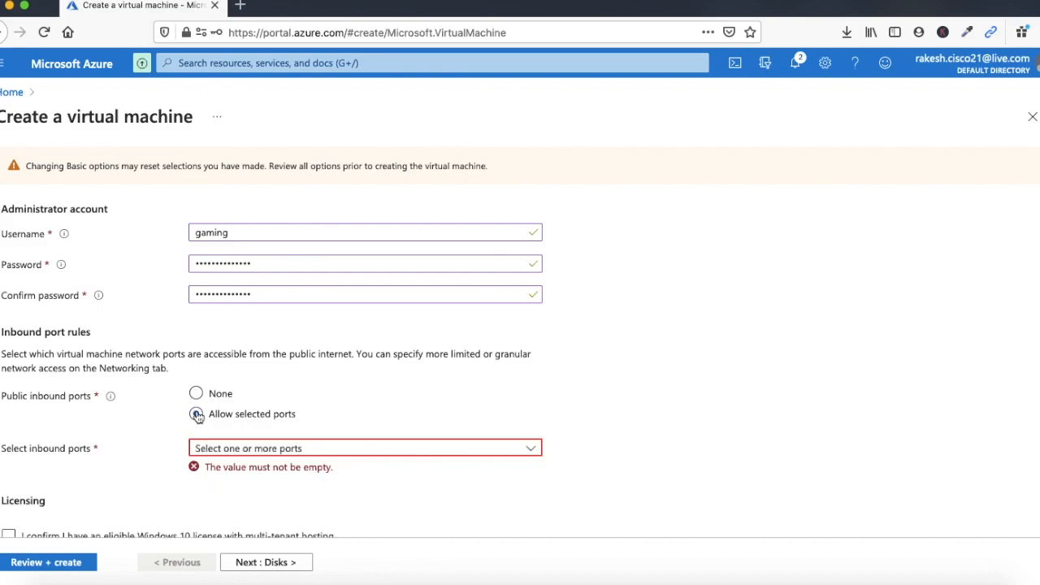
click(223, 448)
click(227, 428)
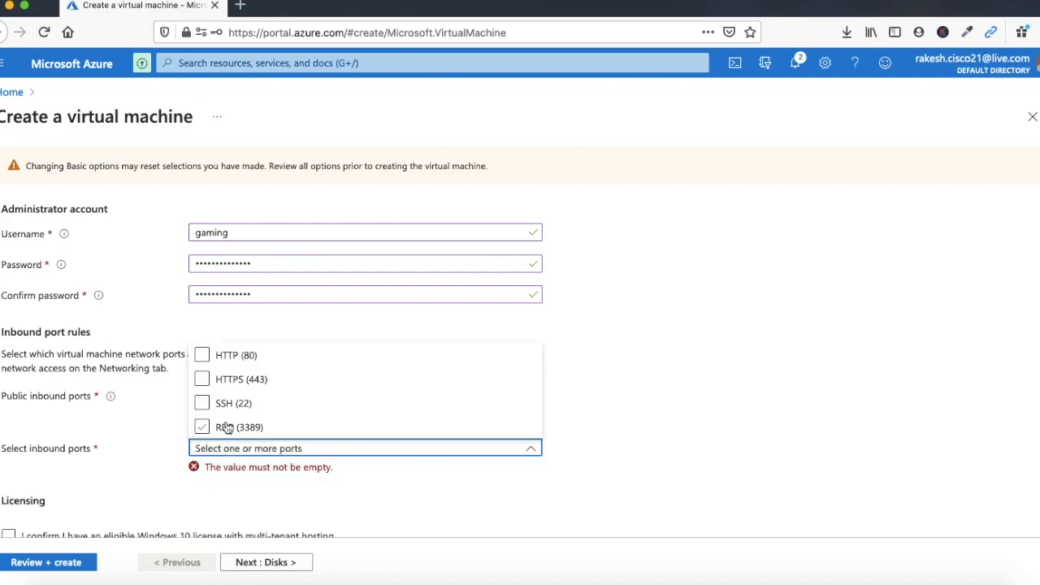
- Select RDP (3389) as the inbound port and confirm having an eligible Windows 10 license with multi-tenant hosting rights
click(227, 428)
click(390, 503)
scroll(389, 503, down, 2)
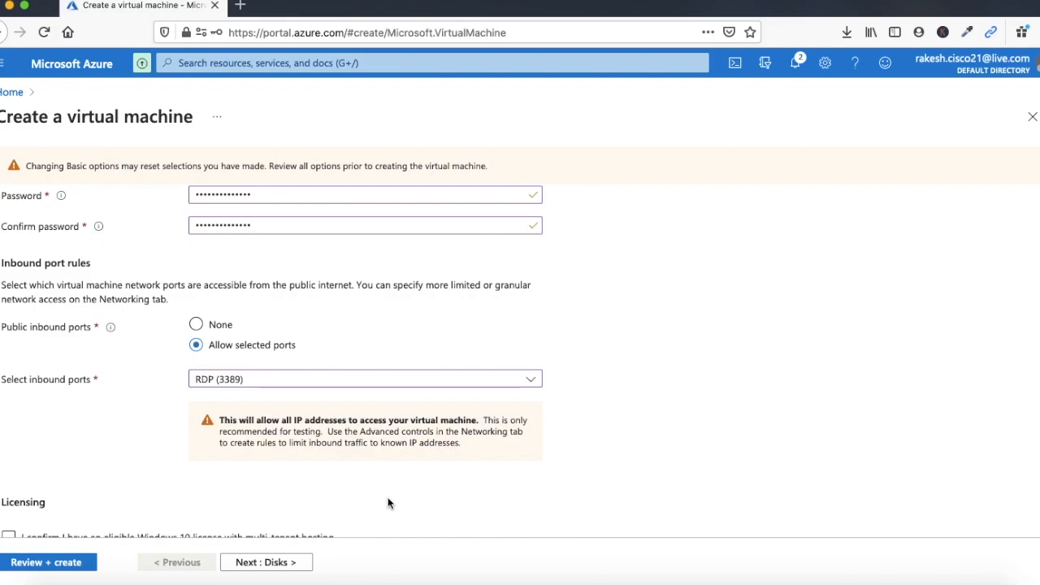
scroll(389, 503, down, 2)
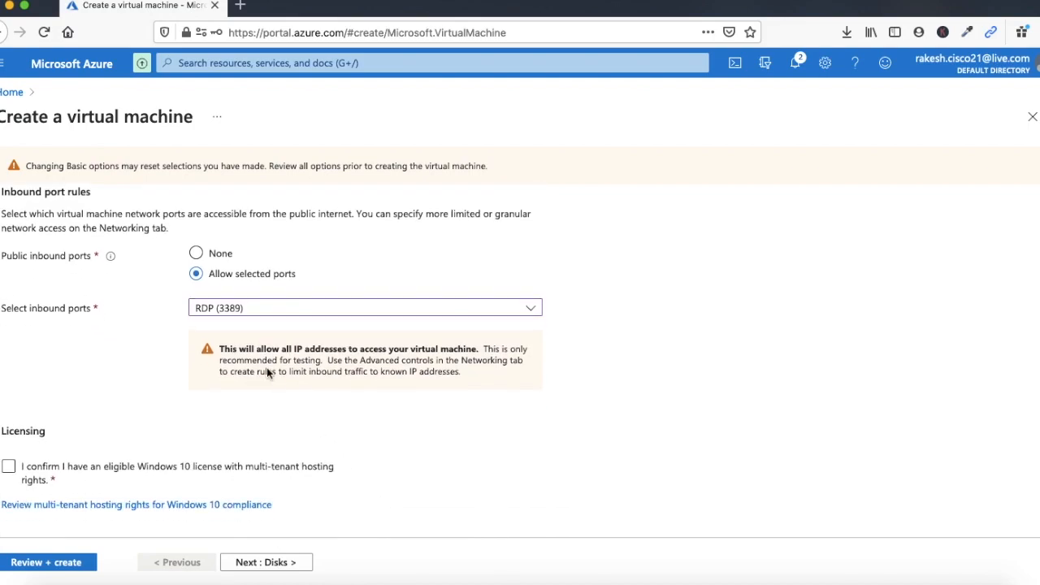
click(9, 467)
- Proceed to the disk settings and choose Standard SSD as the OS disk type
click(255, 563)
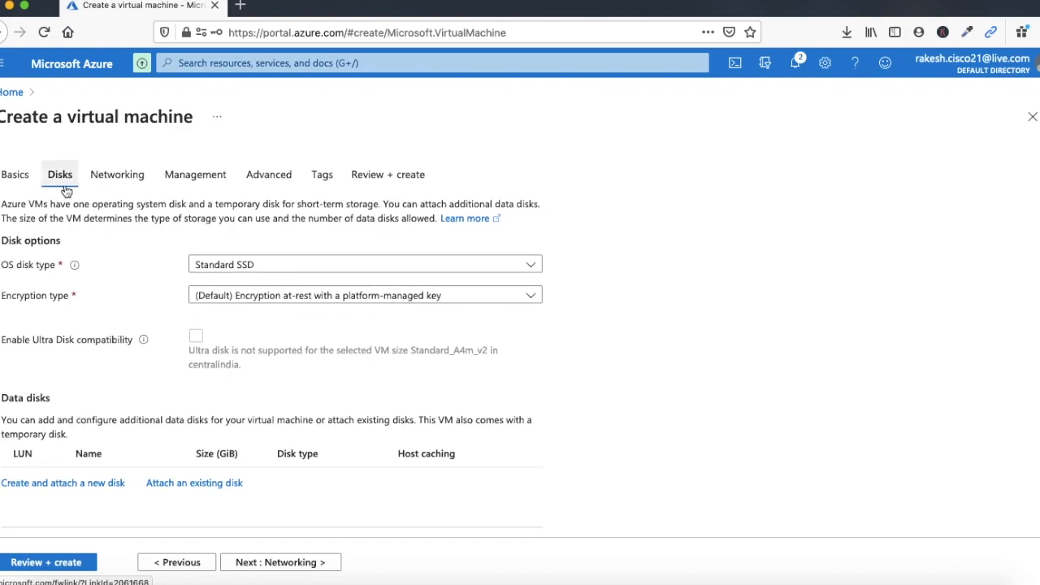
click(217, 272)
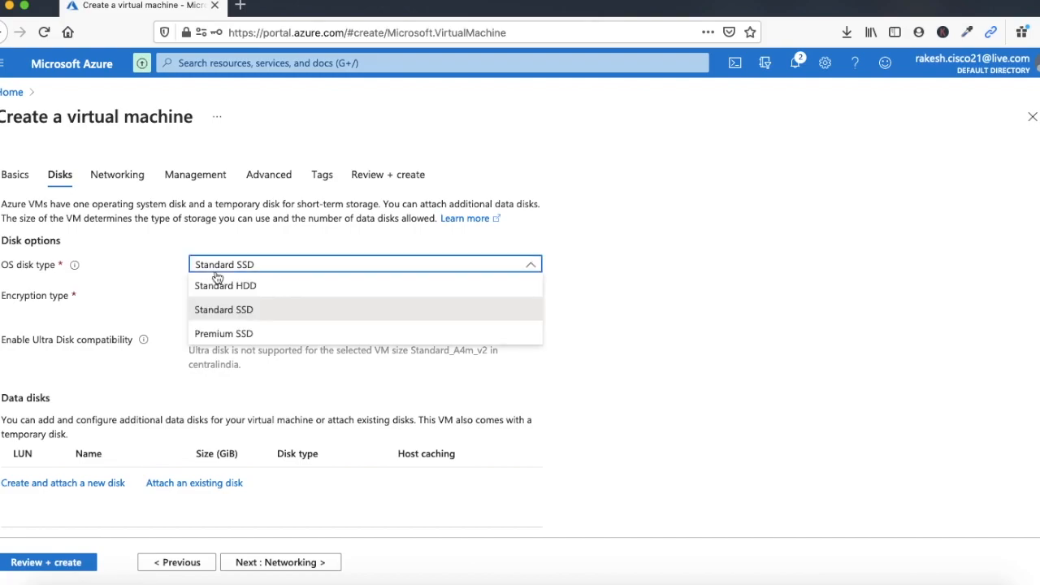
click(261, 318)
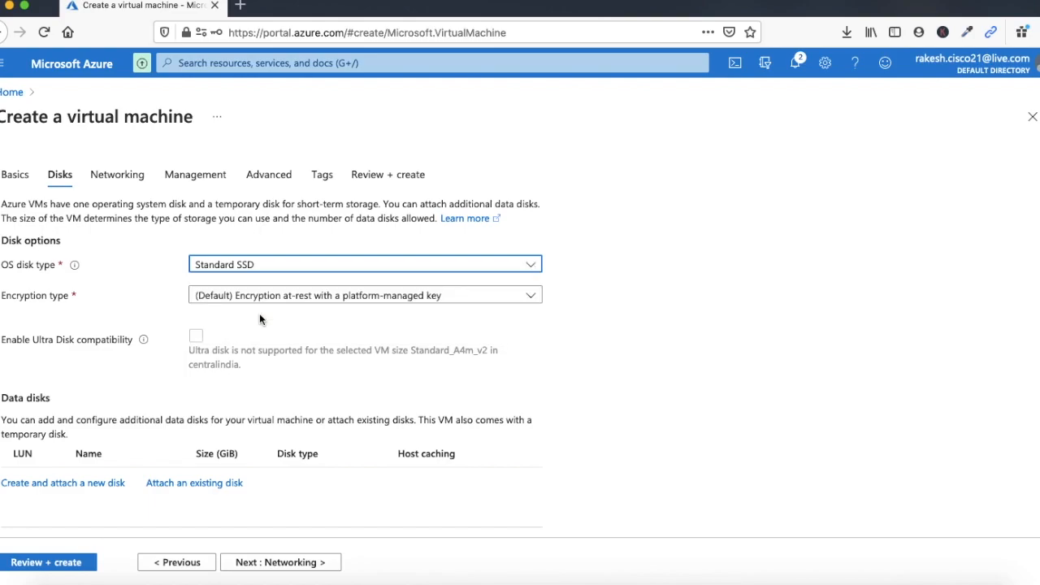
scroll(212, 355, down, 1)
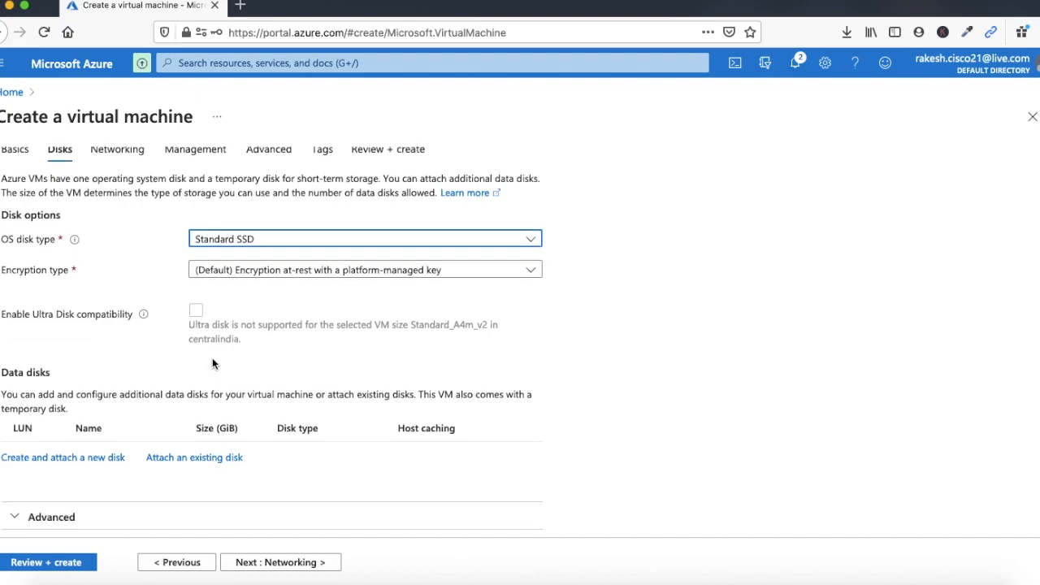
scroll(177, 316, up, 1)
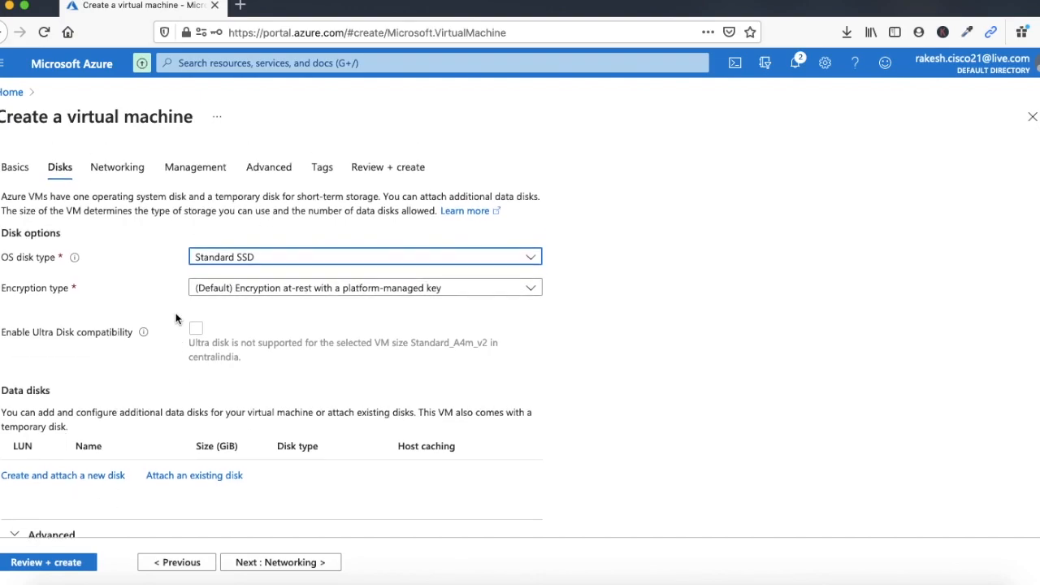
- Look through the virtual machine's networking settings and its management settings down to auto-shutdown and guest OS updates
click(134, 182)
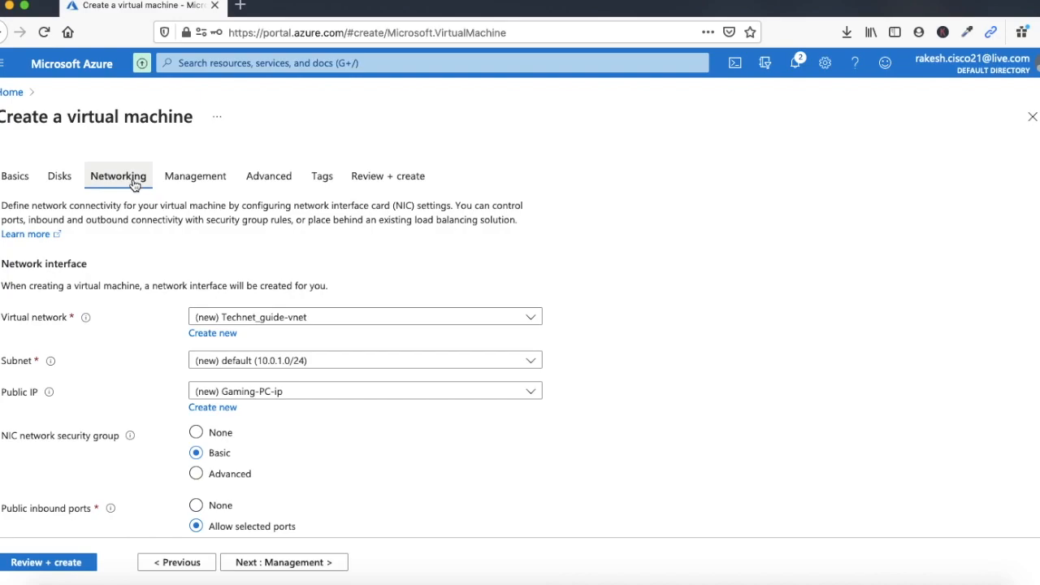
scroll(277, 422, down, 4)
scroll(282, 424, up, 4)
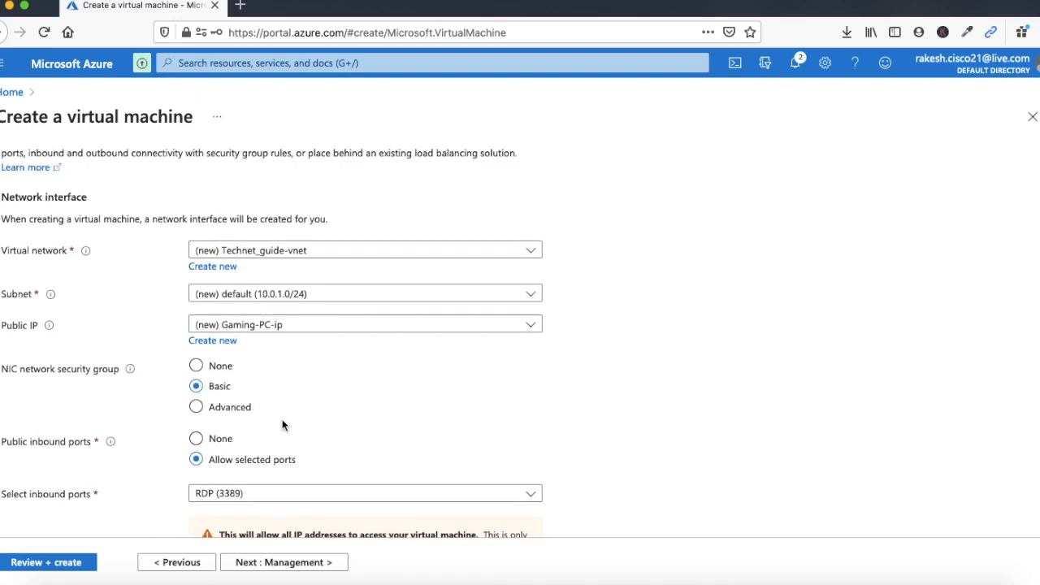
click(187, 186)
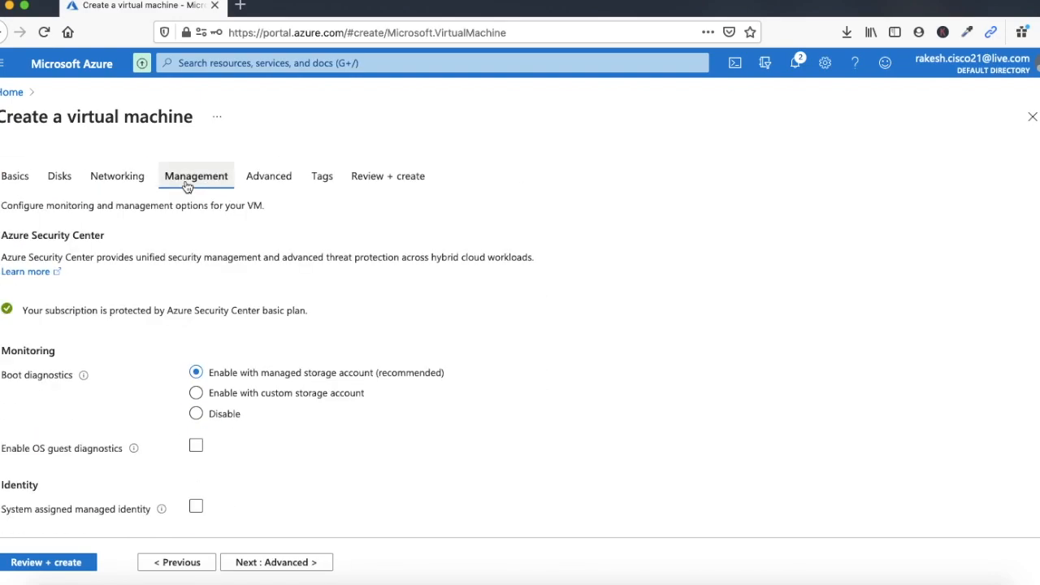
scroll(319, 480, down, 3)
scroll(319, 479, down, 4)
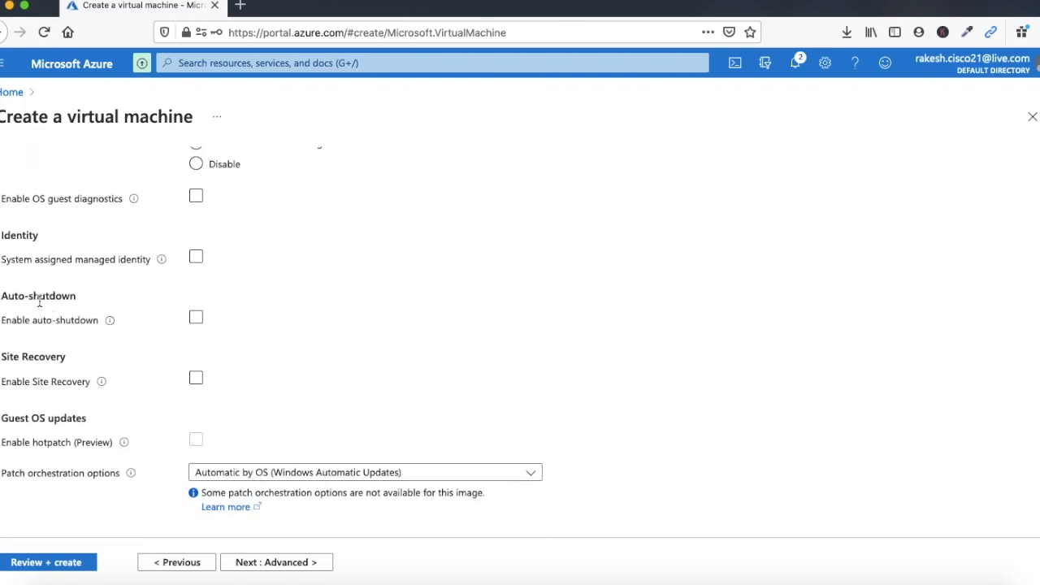
- Enable auto-shutdown to view its time, time zone and notification options, and disable it again
drag(2, 296, 81, 302)
click(196, 319)
click(196, 319)
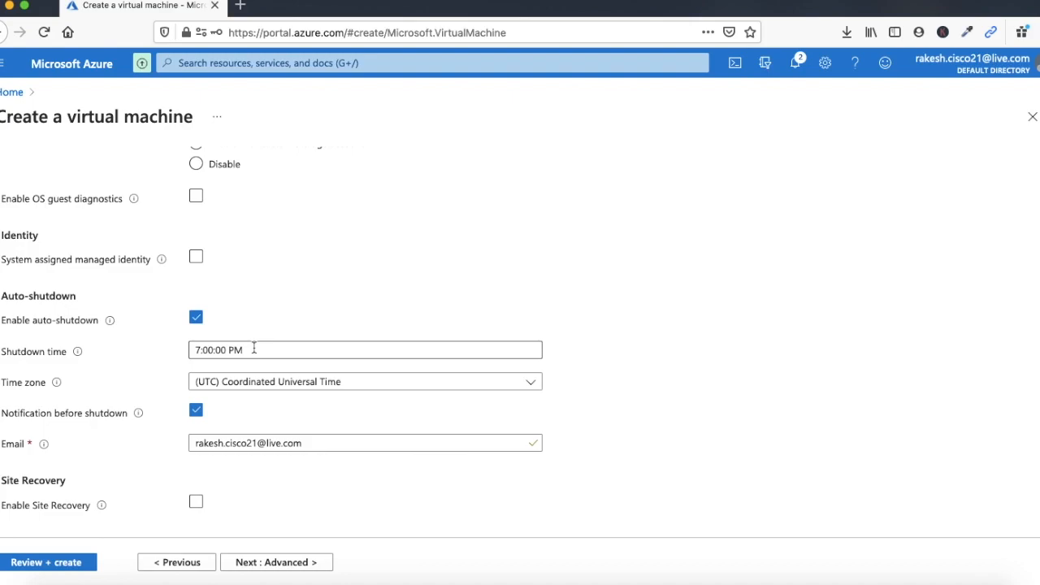
click(195, 319)
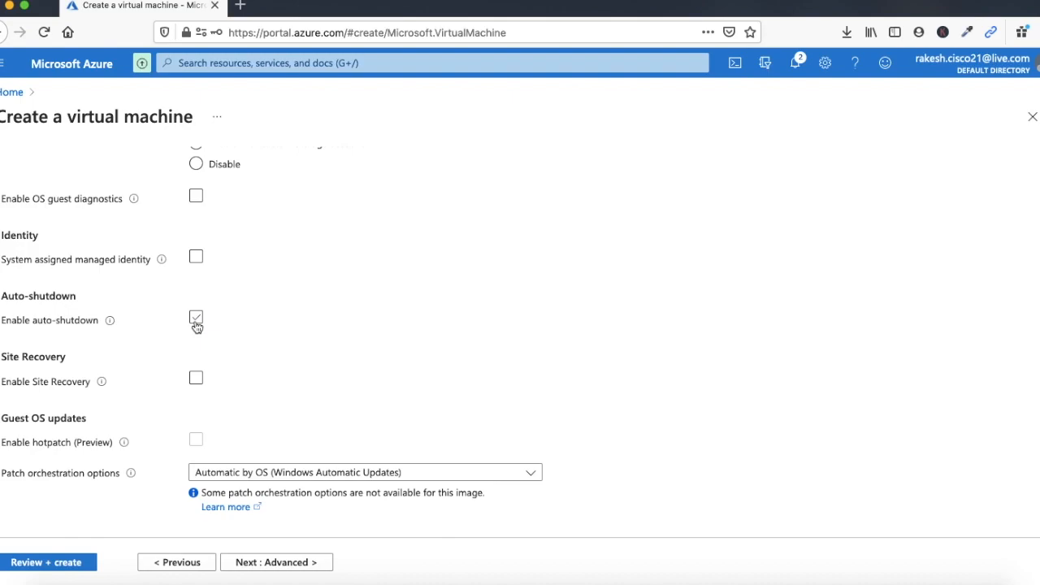
scroll(331, 360, up, 3)
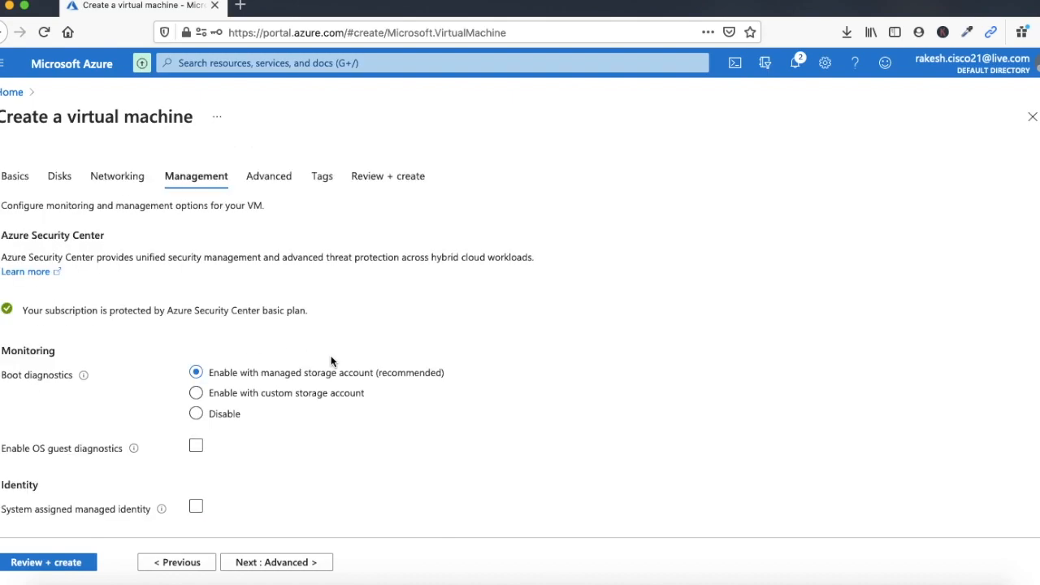
- Add the NVIDIA GPU Driver Extension to the virtual machine in the advanced settings
click(267, 178)
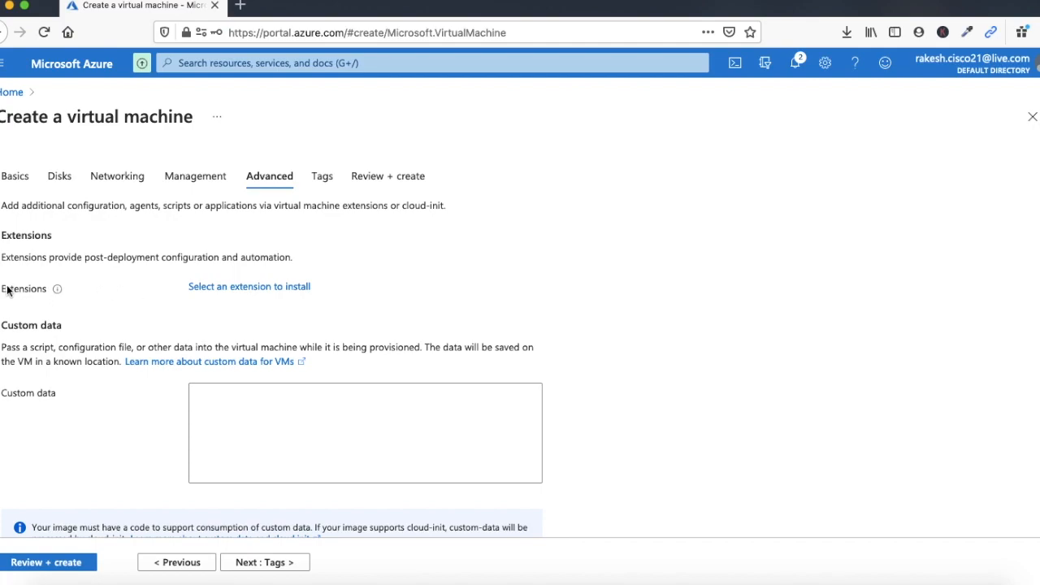
drag(2, 291, 41, 294)
mouse_move(55, 294)
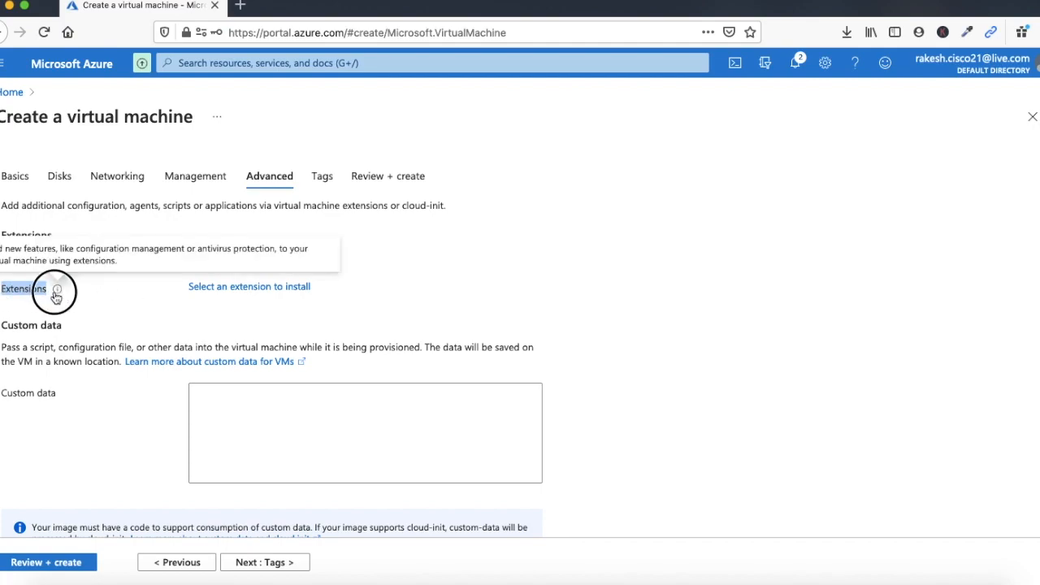
click(180, 308)
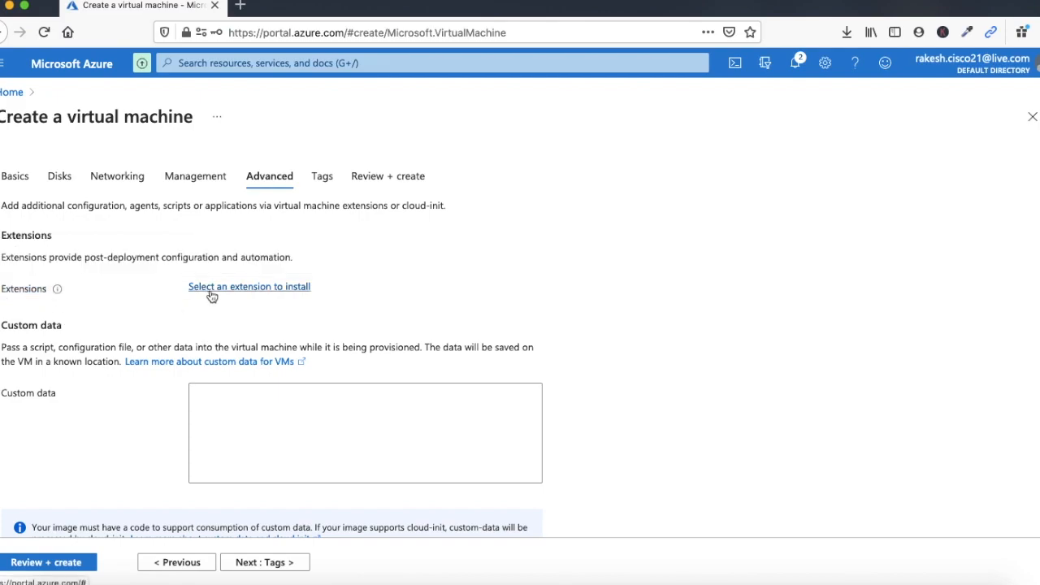
click(212, 293)
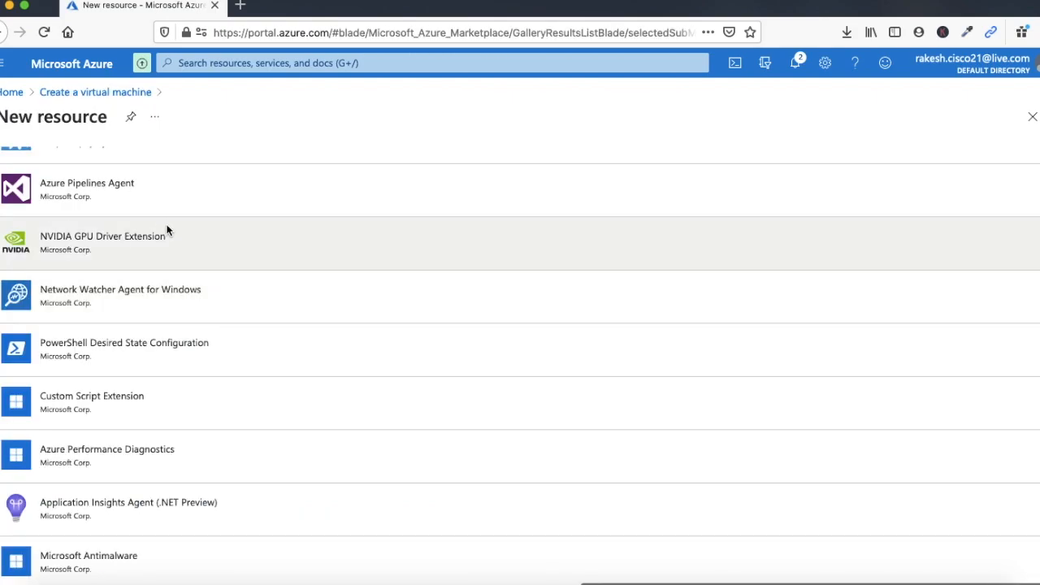
click(167, 239)
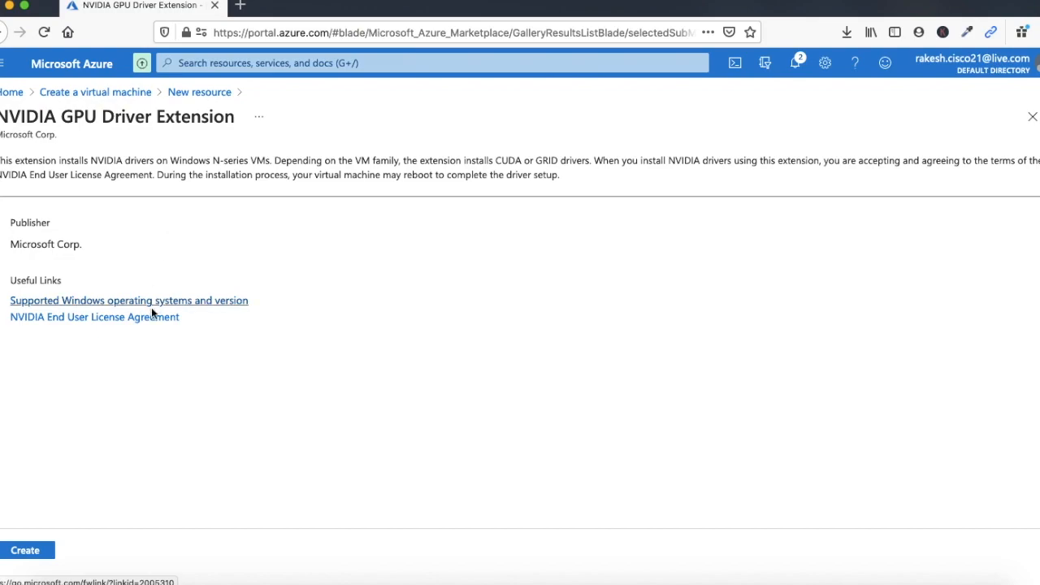
click(35, 554)
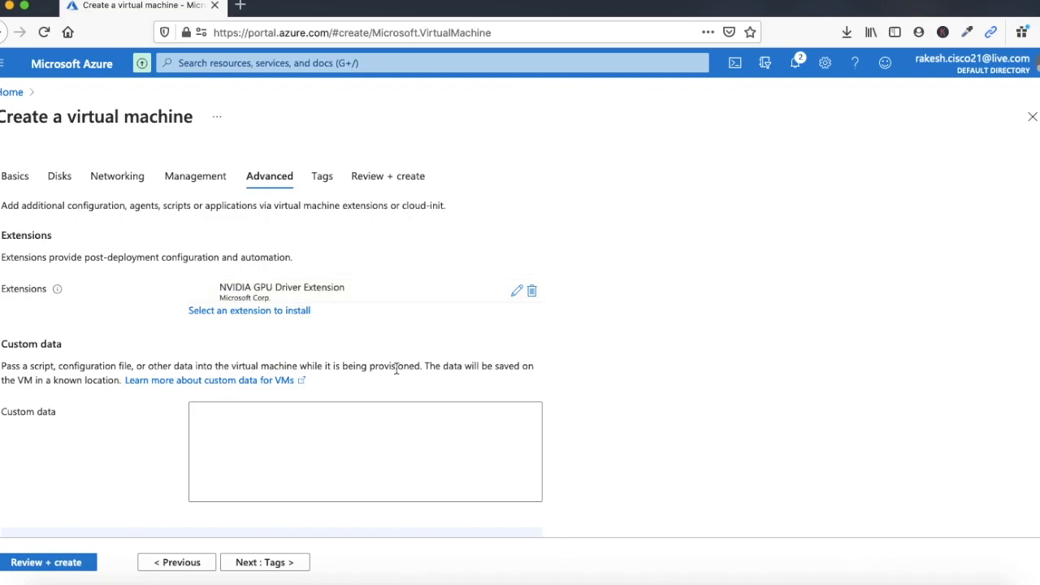
- Look over the custom data, host group and proximity placement group settings, and the tags page
scroll(396, 368, down, 3)
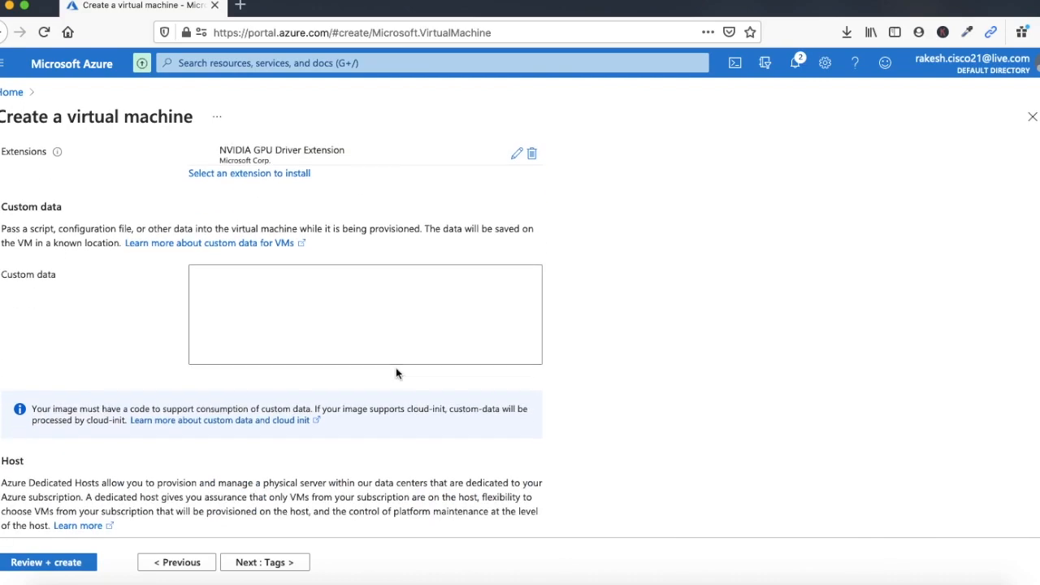
scroll(396, 367, down, 3)
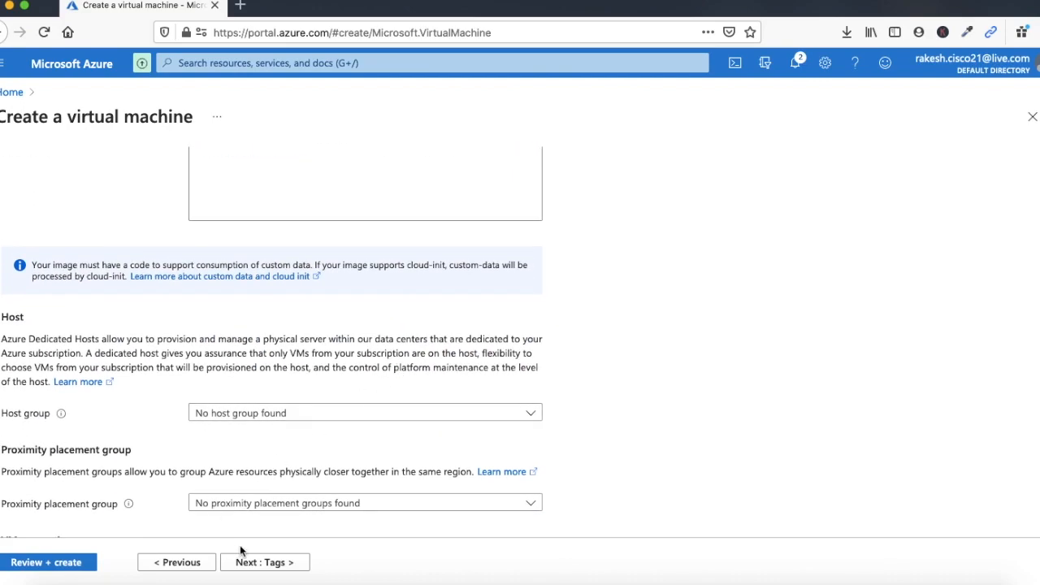
scroll(256, 290, up, 6)
click(329, 176)
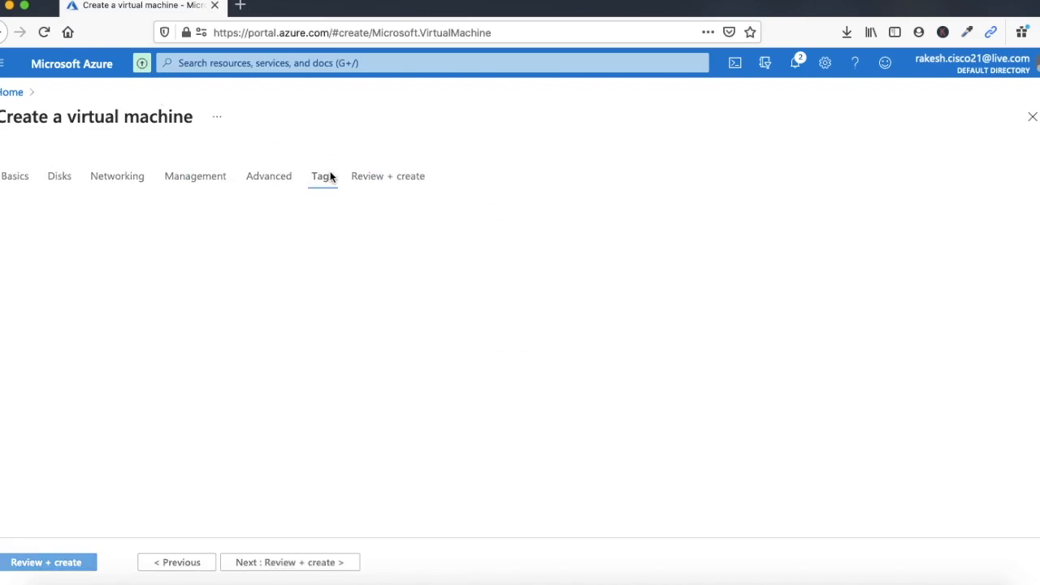
- Review the virtual machine's pricing, terms and basics, disks, networking and management summary, and create the machine
click(392, 177)
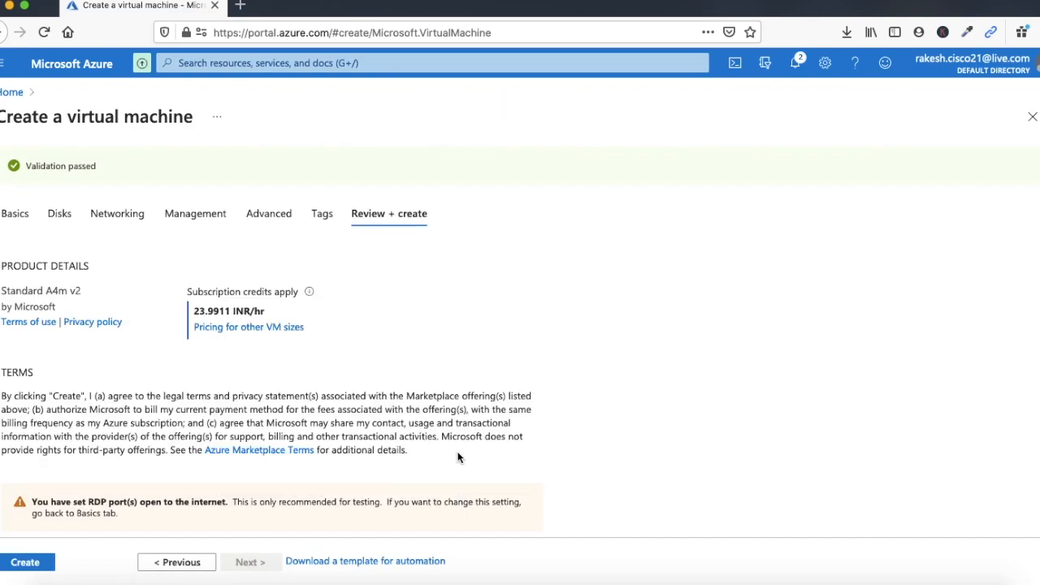
scroll(457, 458, down, 3)
scroll(458, 457, up, 2)
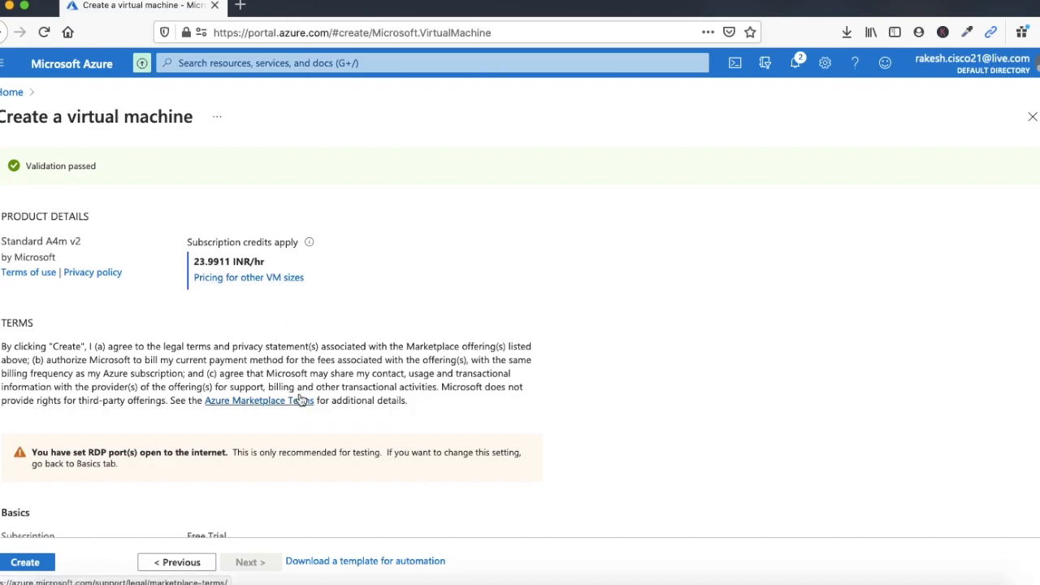
scroll(302, 402, down, 3)
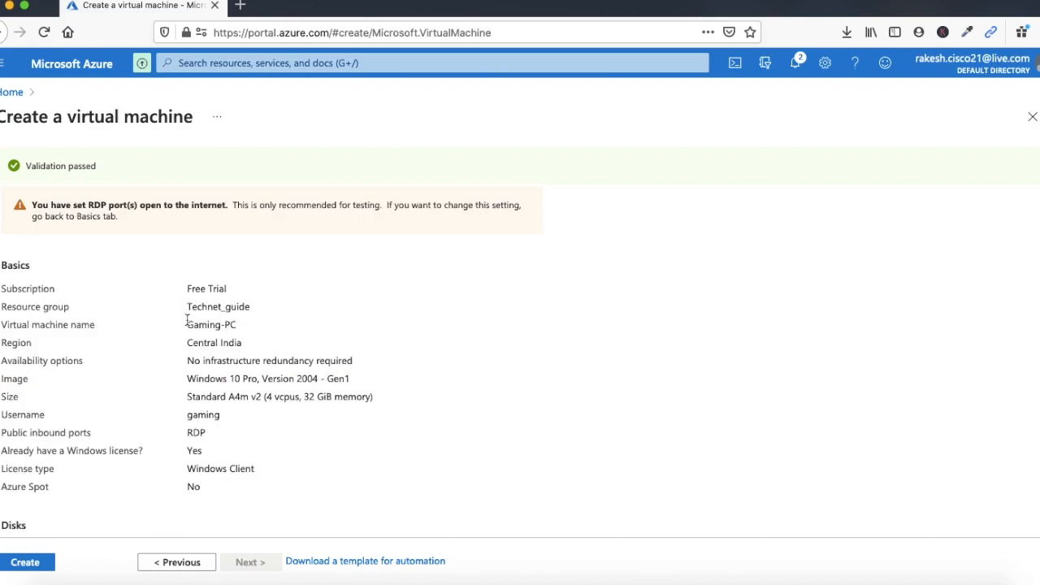
drag(186, 323, 240, 327)
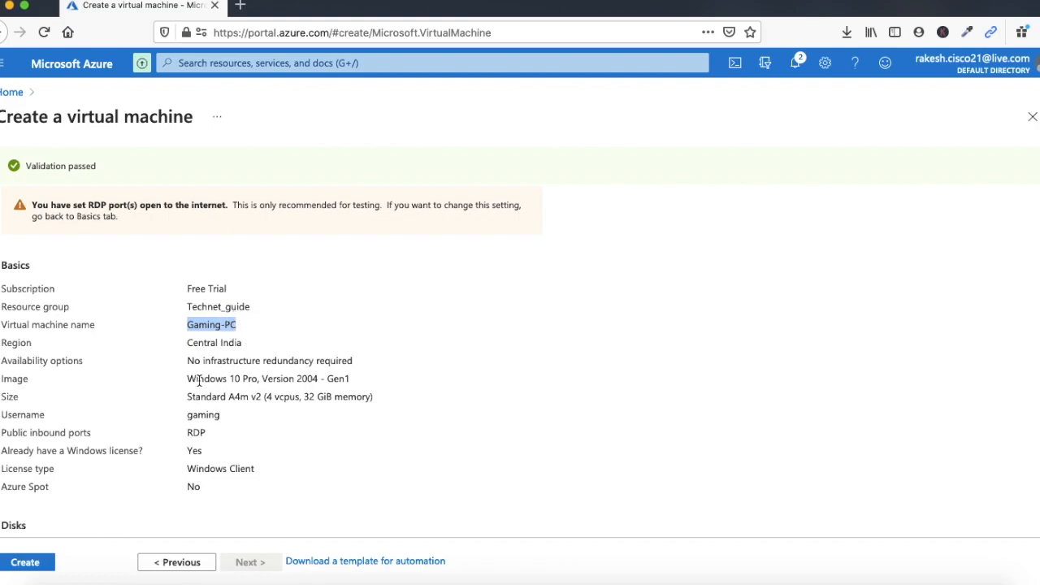
scroll(270, 470, down, 1)
scroll(270, 472, down, 1)
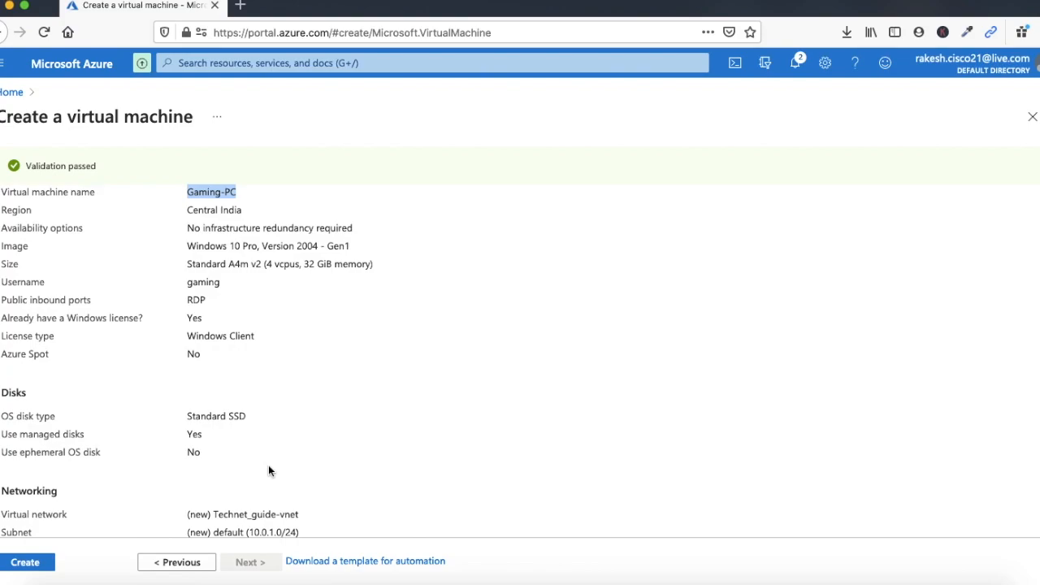
scroll(269, 470, down, 4)
scroll(271, 469, up, 1)
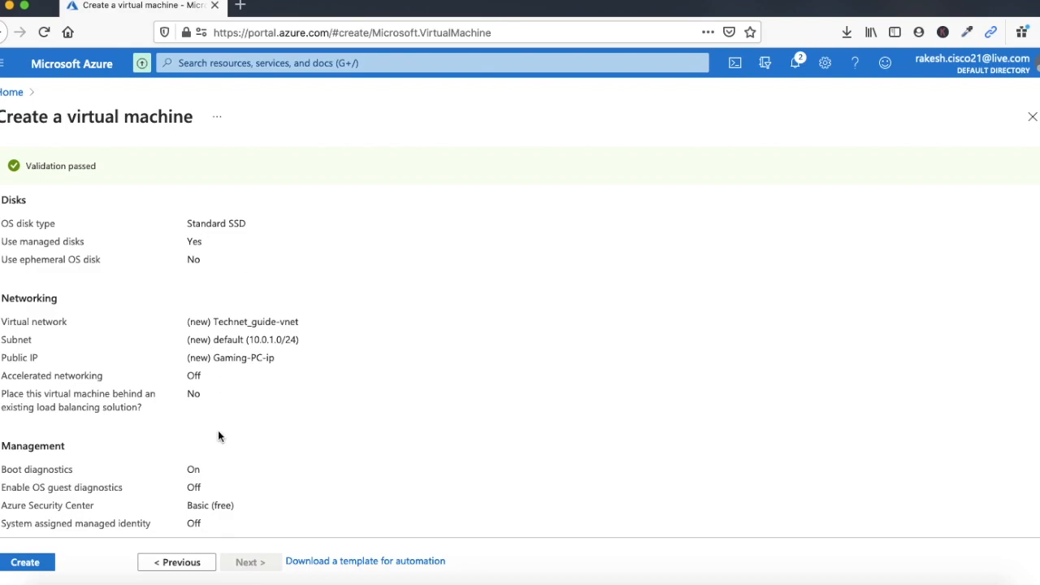
scroll(218, 431, down, 3)
click(36, 559)
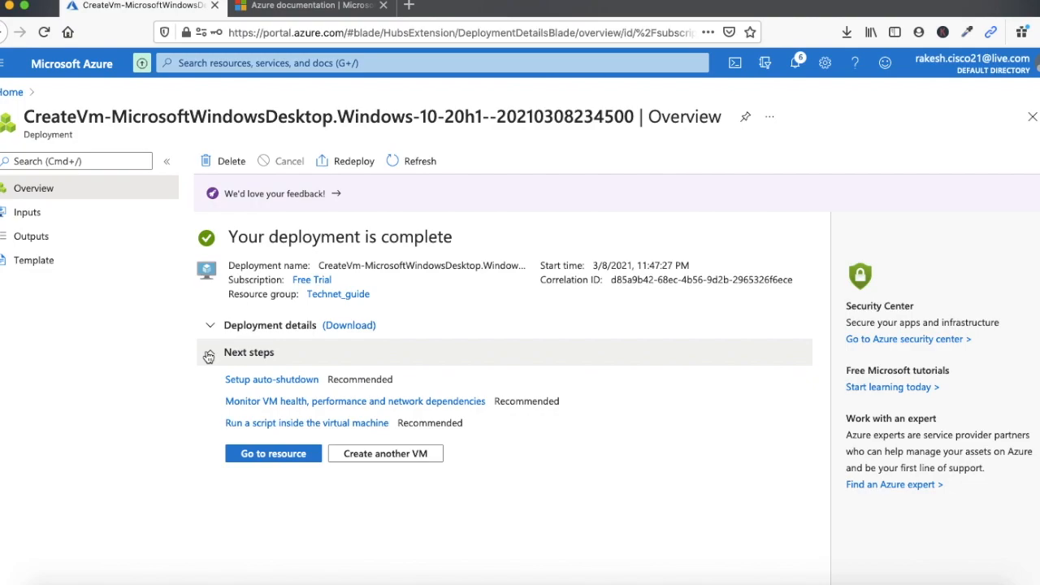
- Expand the deployment details to examine the resources created for the virtual machine
click(210, 327)
scroll(276, 432, down, 1)
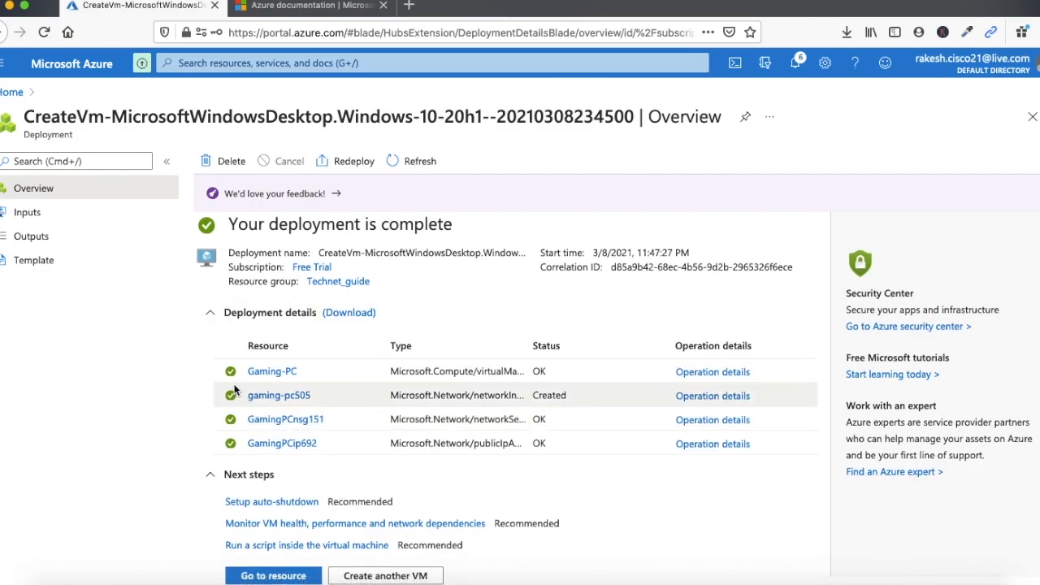
click(638, 469)
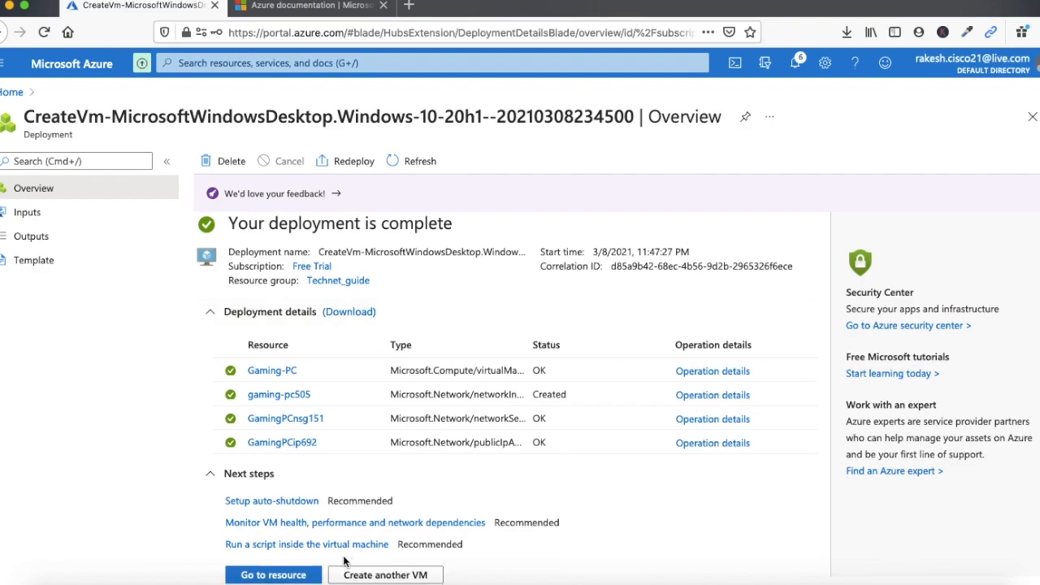
- View the overview of the deployed Gaming-PC resource, and open the list of all virtual machines
click(285, 576)
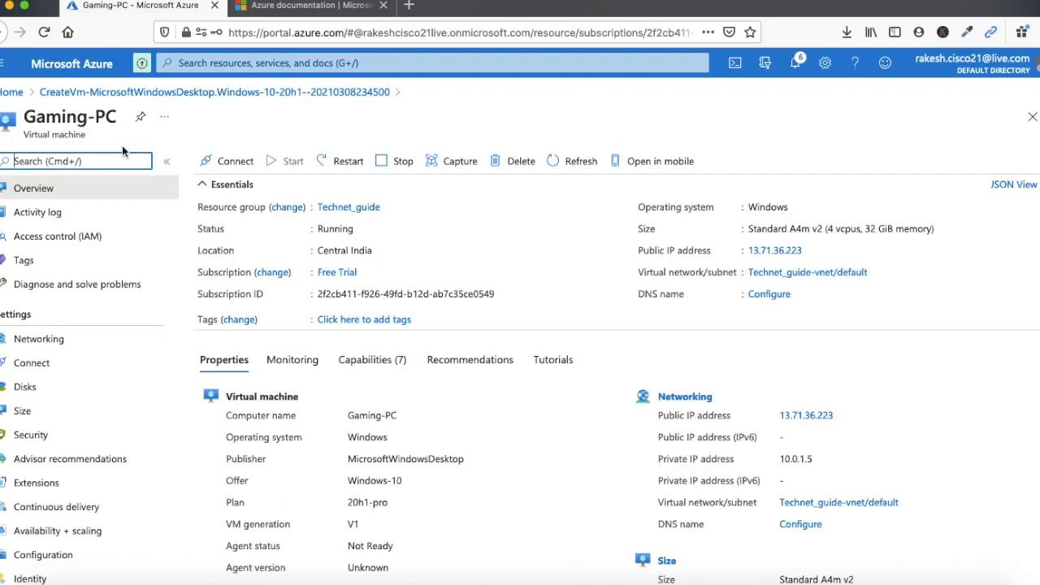
click(16, 99)
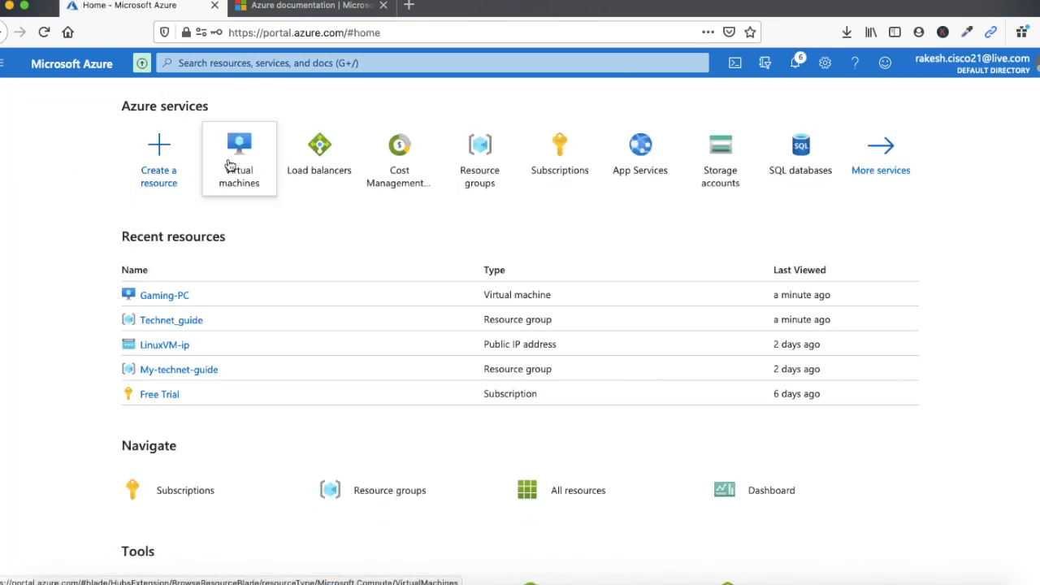
click(227, 164)
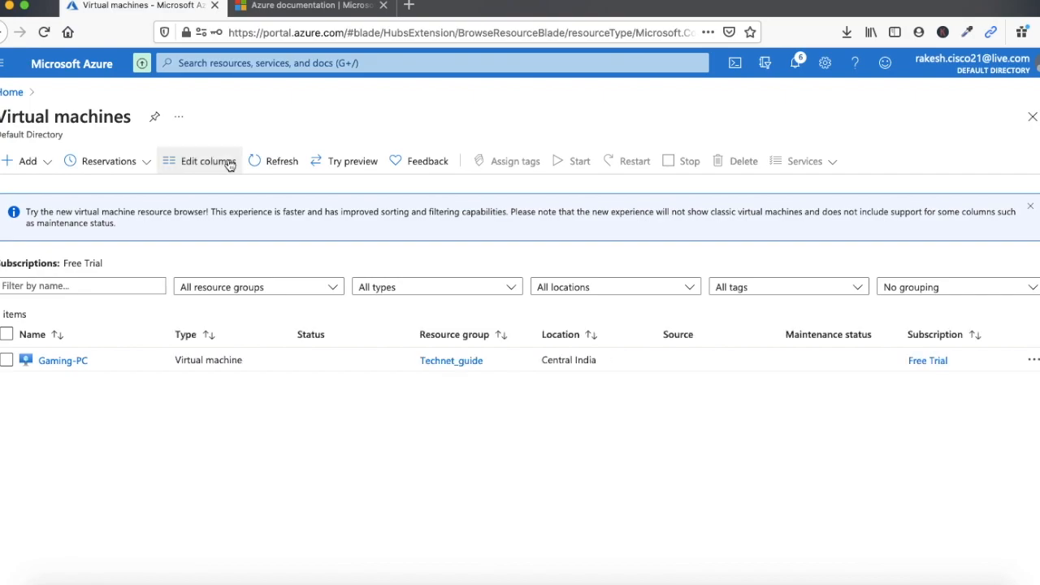
- Open the Gaming-PC virtual machine, examine its size and networking properties, and copy its public IP address
click(59, 363)
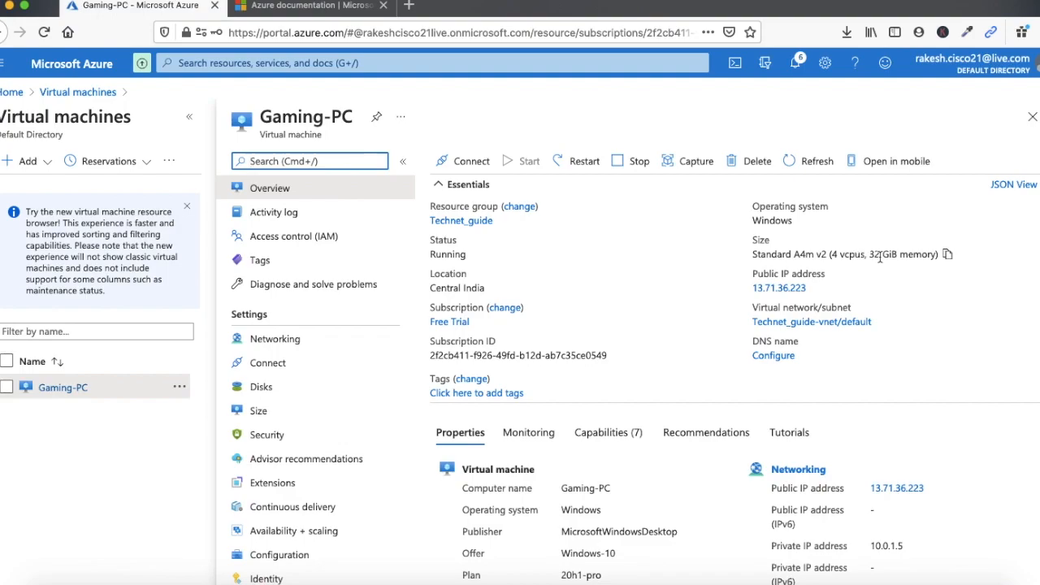
drag(868, 257, 897, 260)
scroll(731, 356, down, 3)
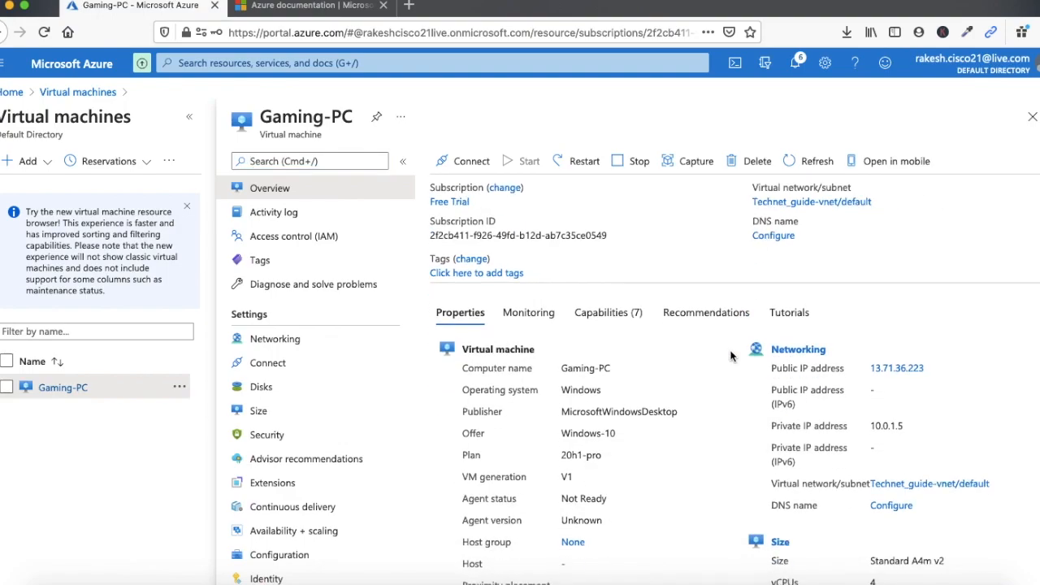
drag(926, 369, 873, 370)
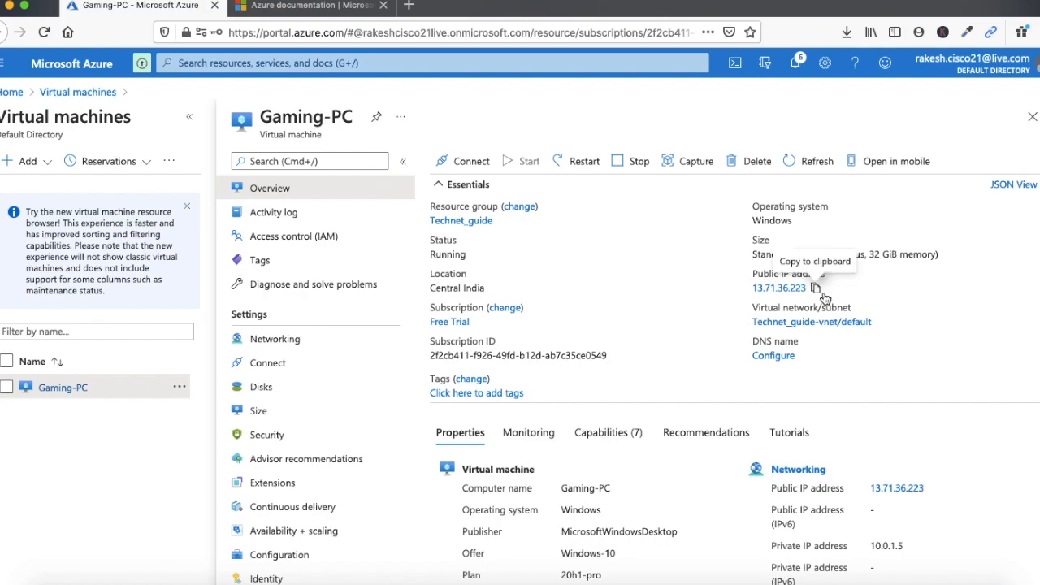
click(821, 295)
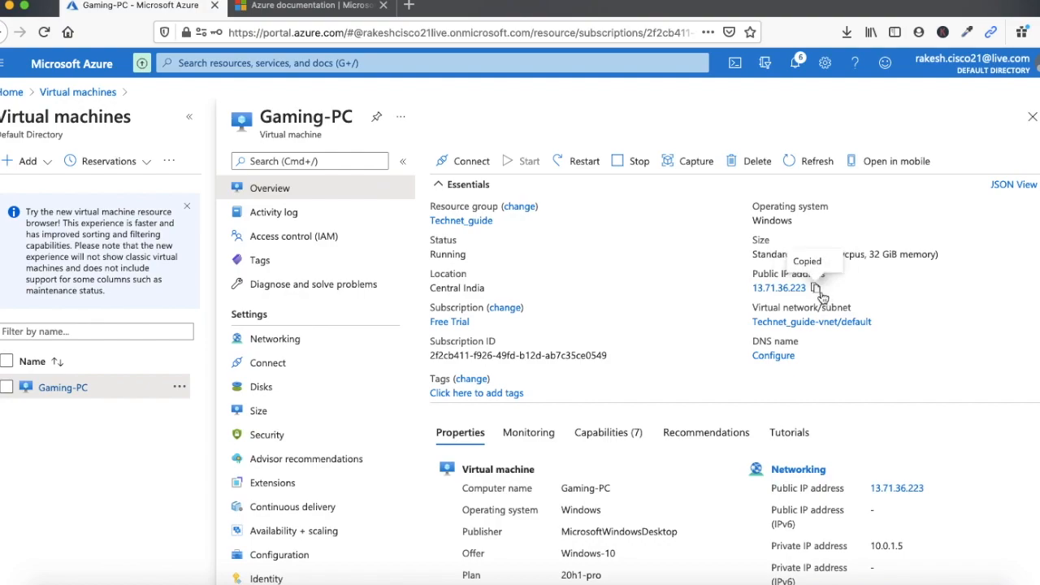
- Download the RDP connection file for Gaming-PC with port 3389 and open the saved file in Microsoft Remote Desktop
click(480, 167)
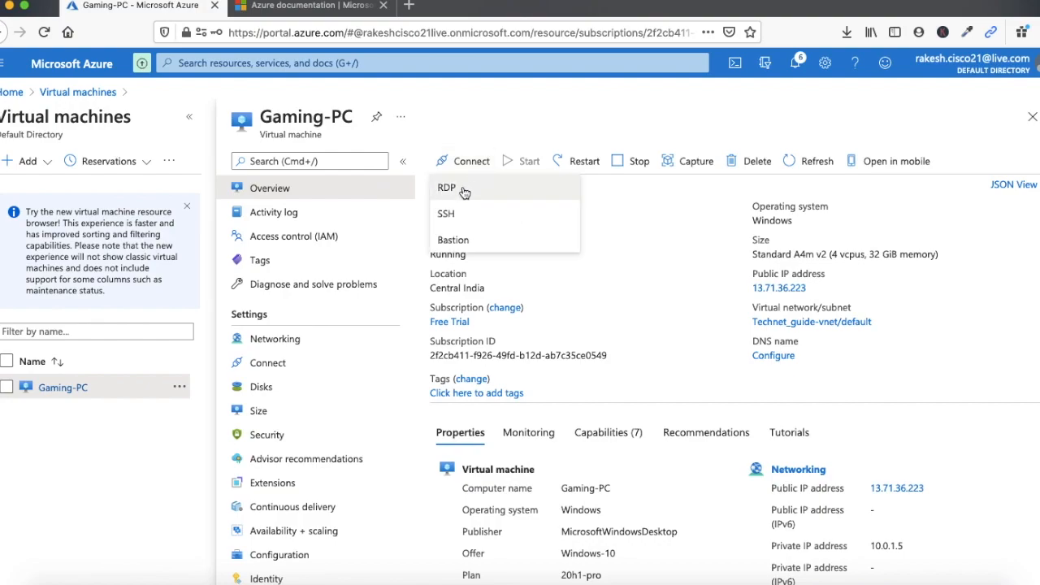
click(463, 188)
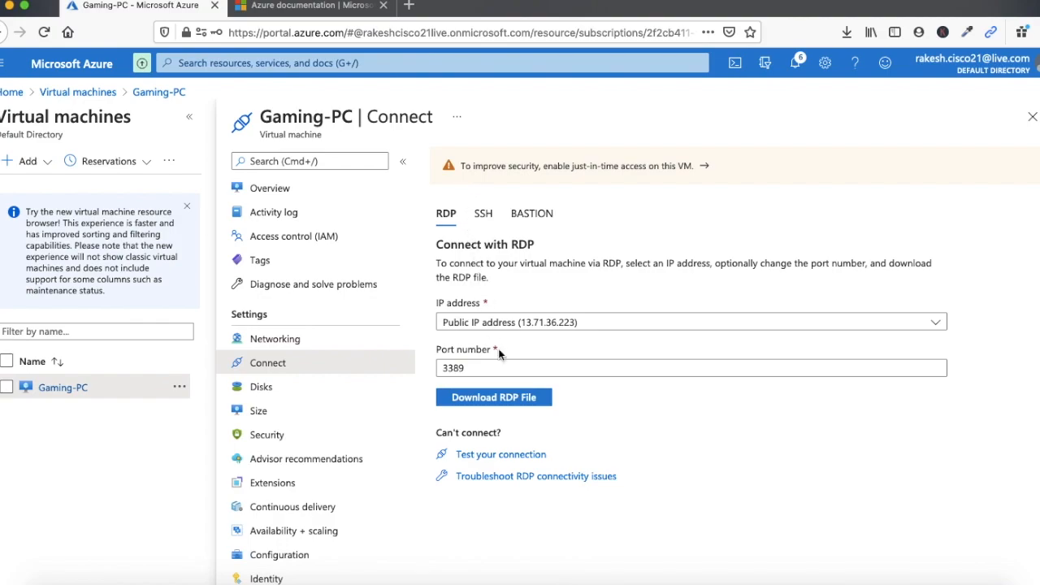
click(512, 398)
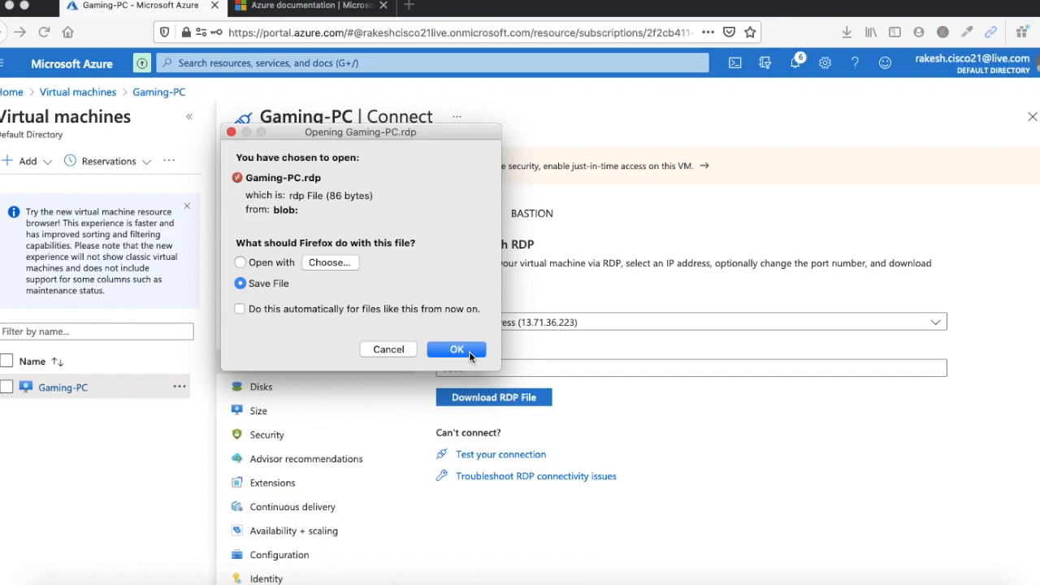
click(469, 352)
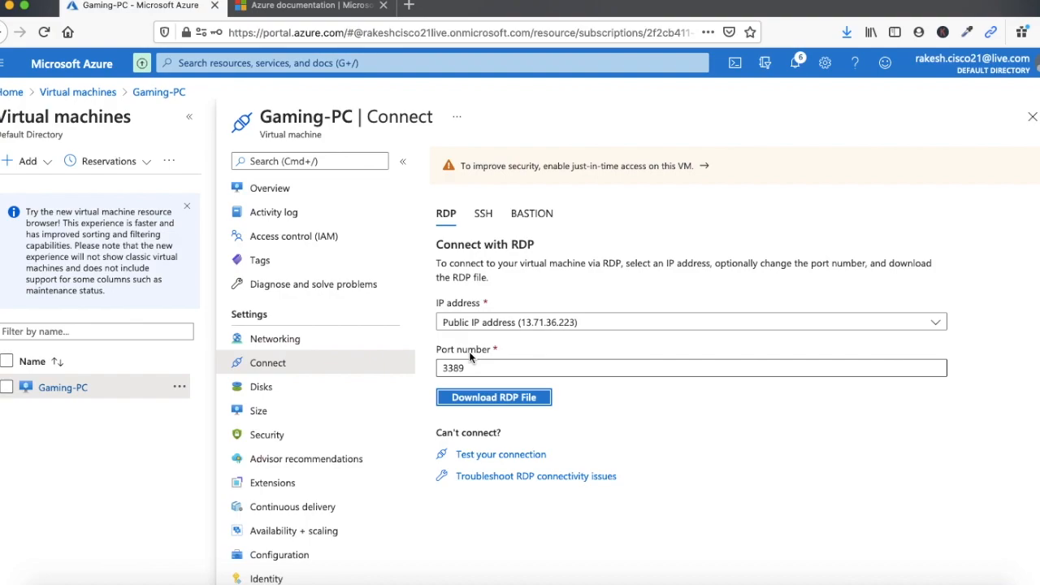
click(846, 32)
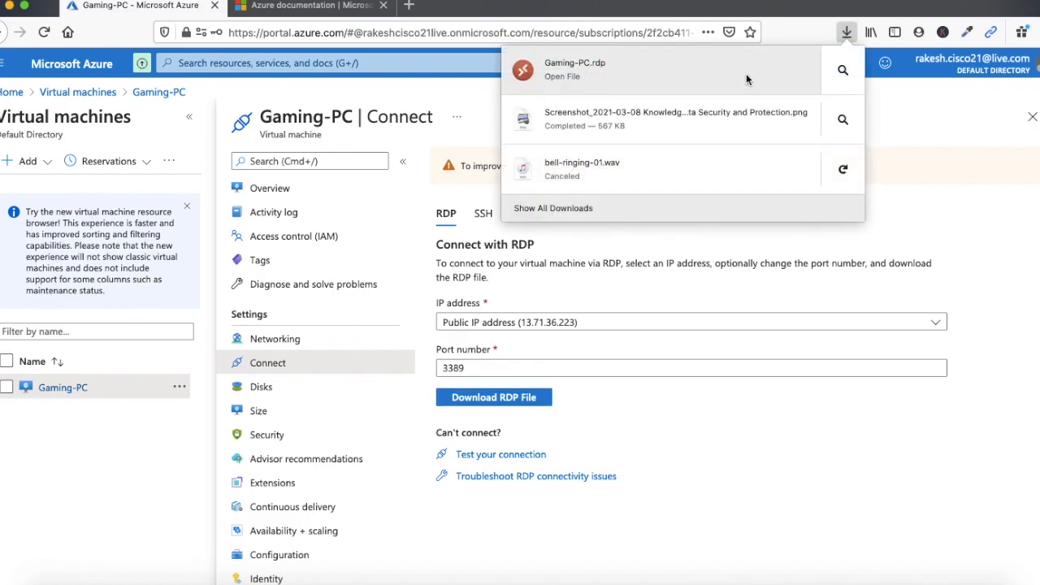
click(670, 77)
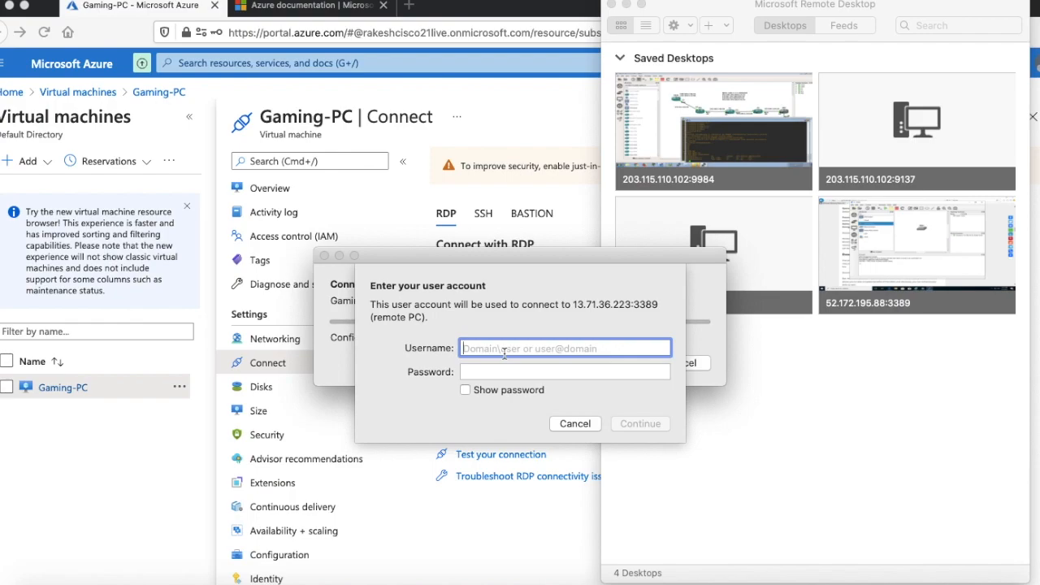
- Sign in to the remote PC with the username gaming and the account password, and continue past the certificate warning
text(gaming)
key(Tab)
text(••••••••••••••)
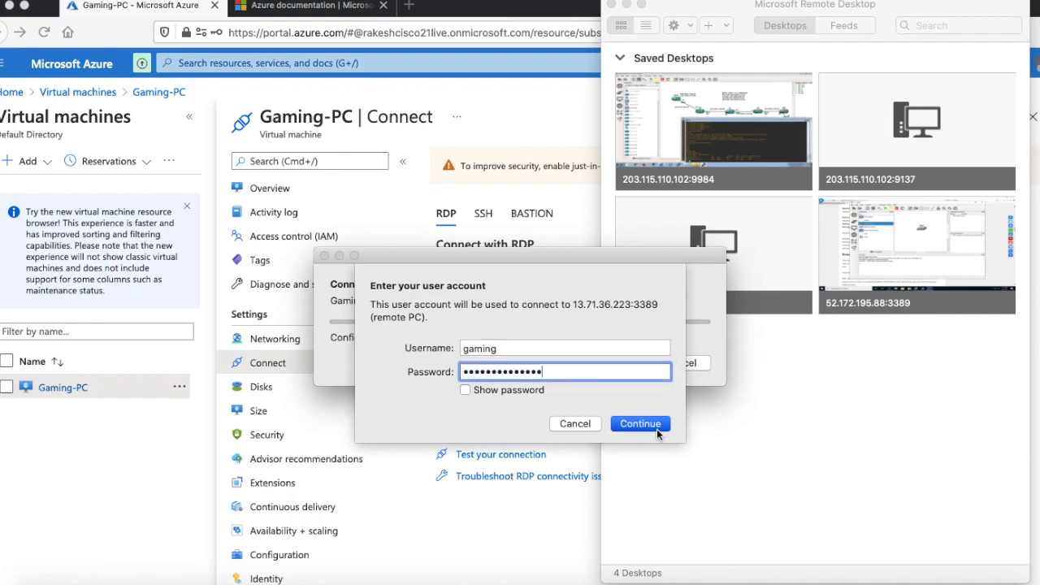
click(657, 429)
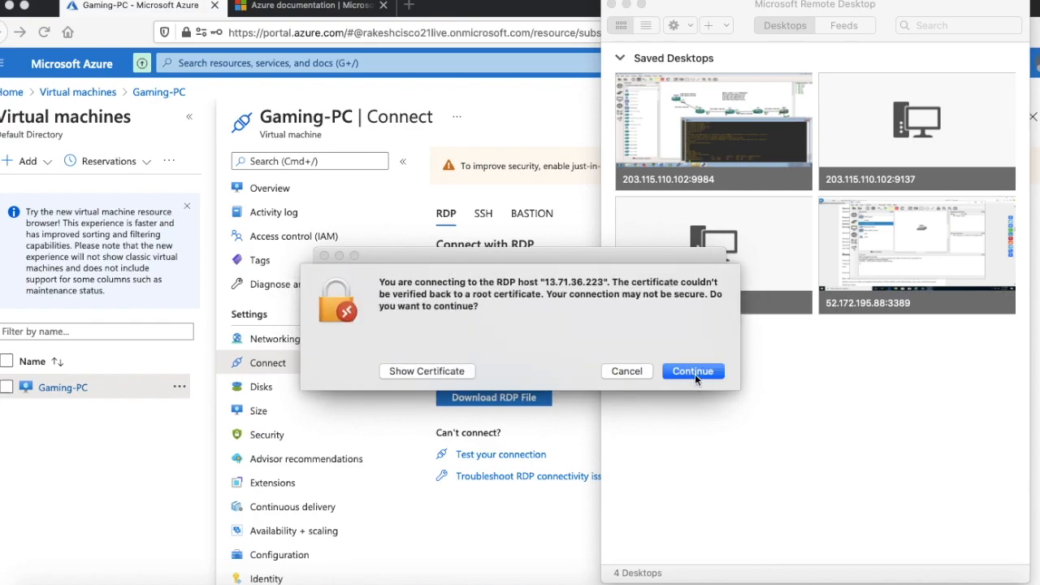
click(693, 372)
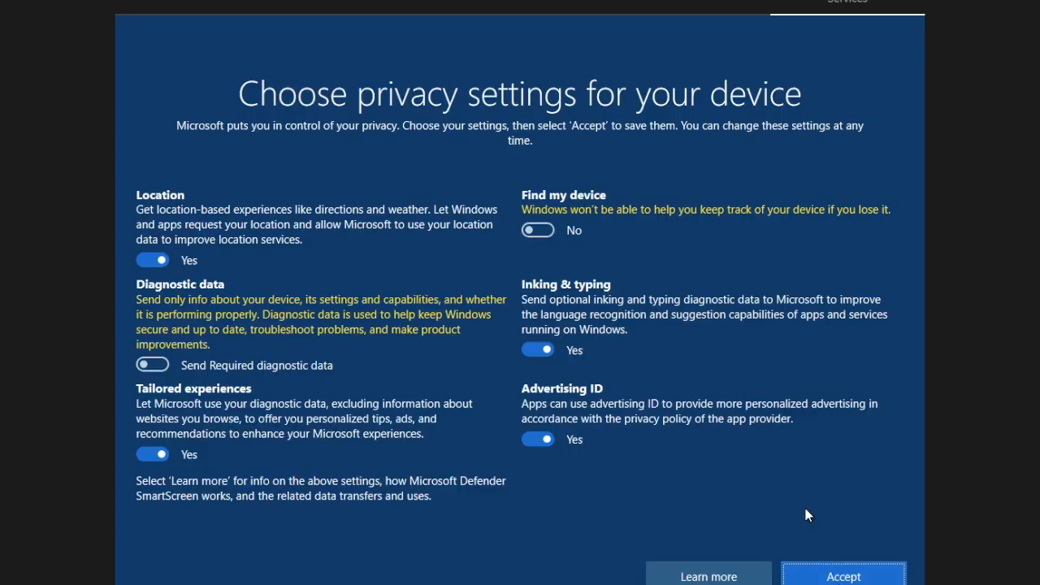
- Accept the Windows privacy settings as preset and allow the PC to be discoverable on the network
click(833, 579)
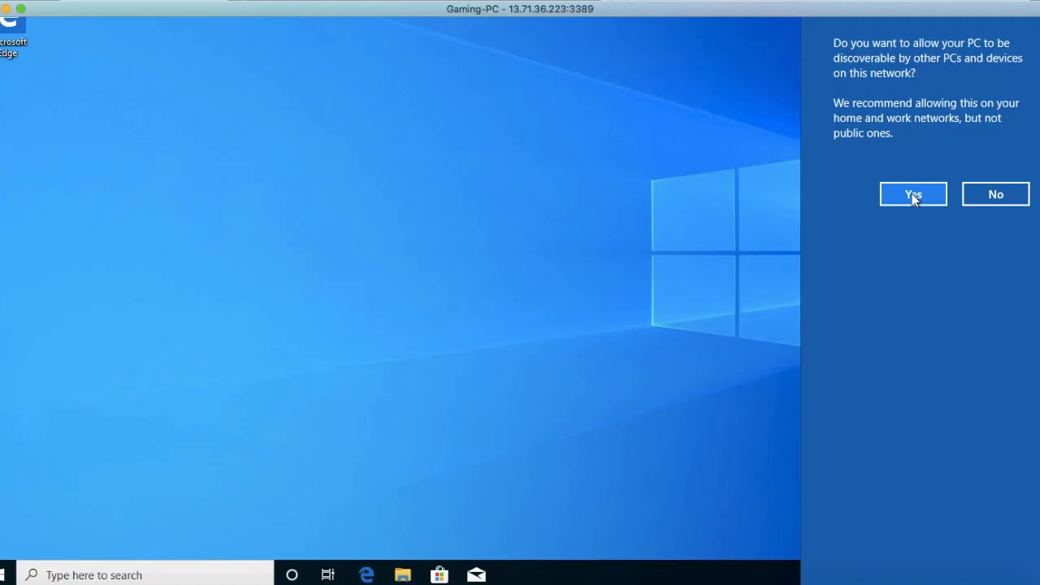
click(913, 196)
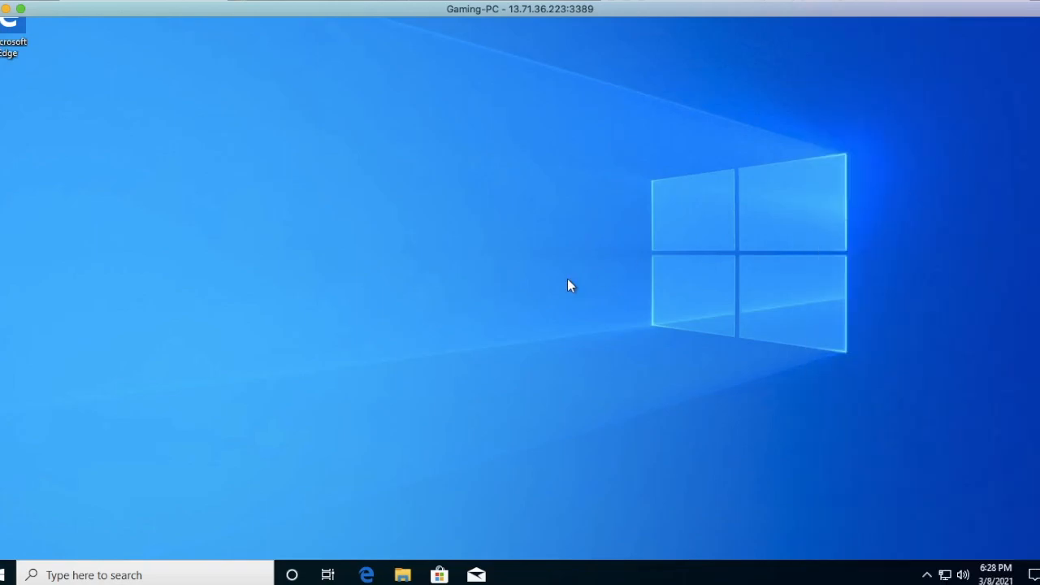
- Find the Google Chrome download page with Microsoft Edge, and download and run ChromeSetup.exe
click(366, 575)
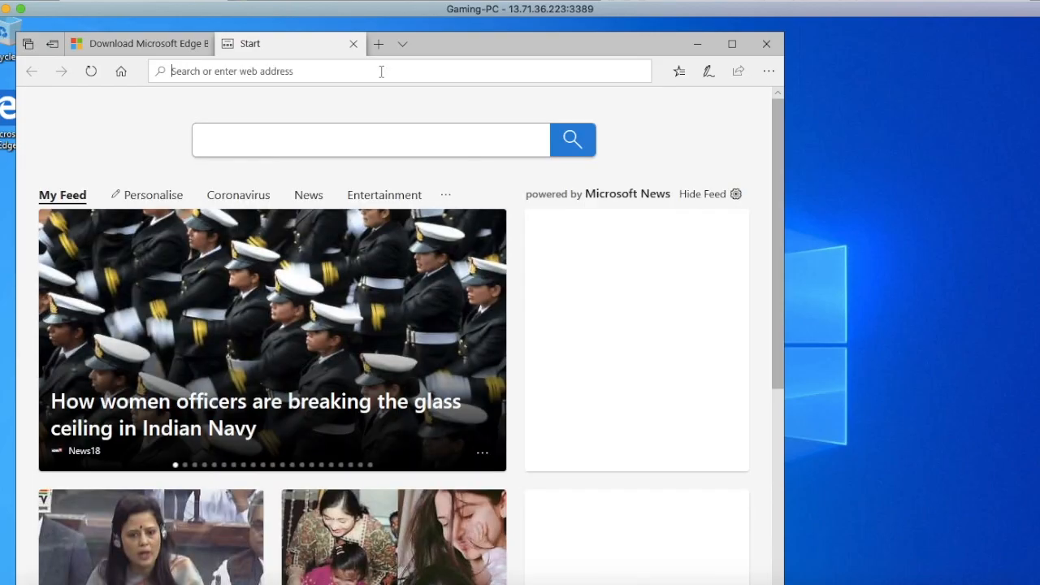
text(goo)
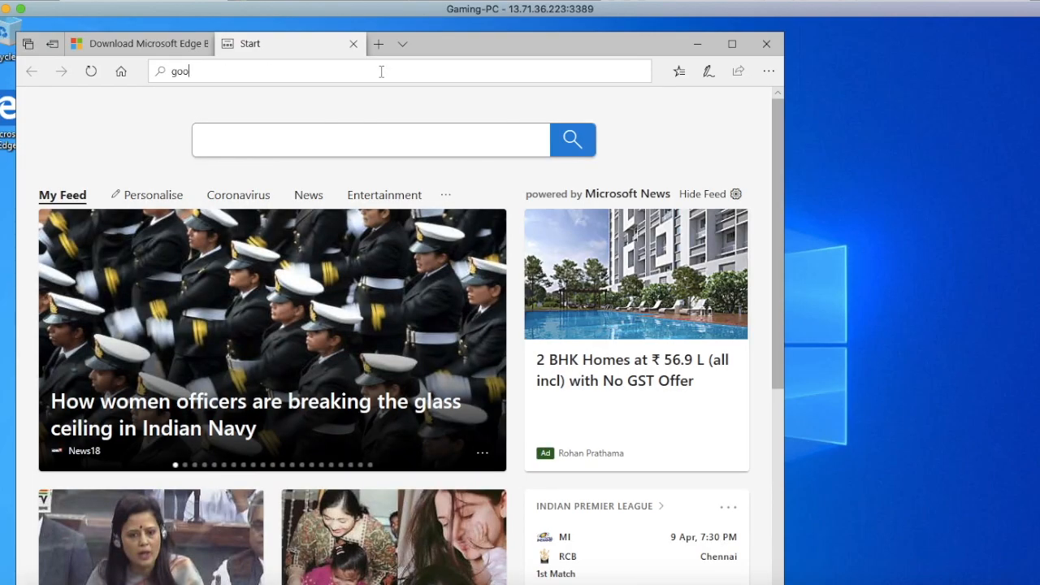
text(gle chrome/)
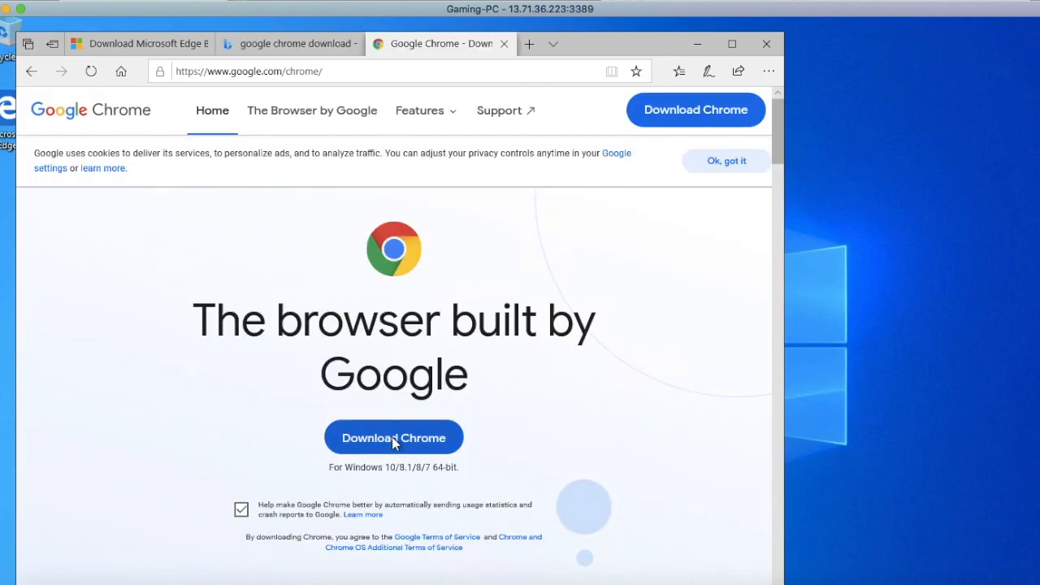
click(394, 440)
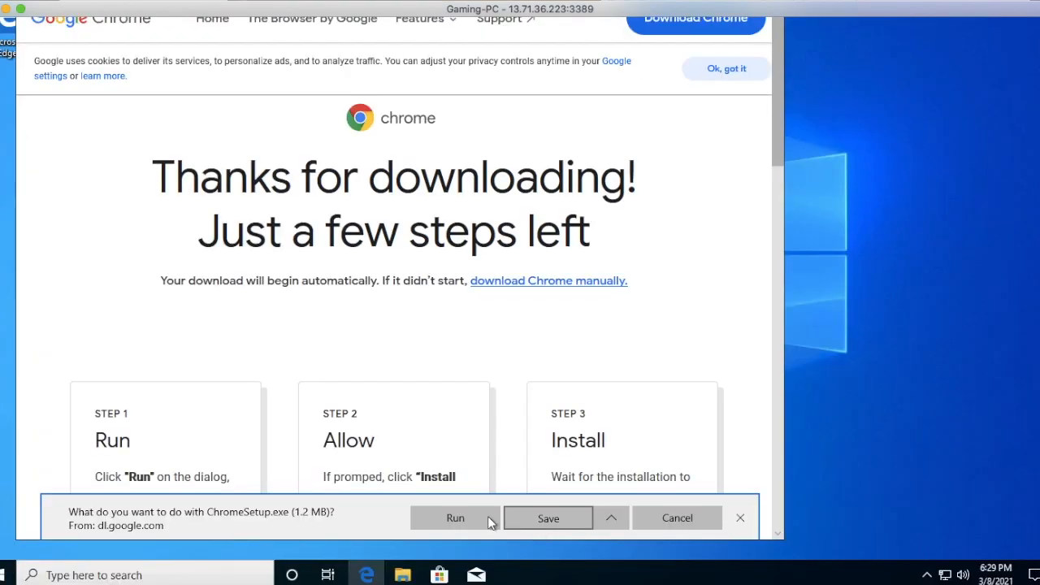
click(480, 521)
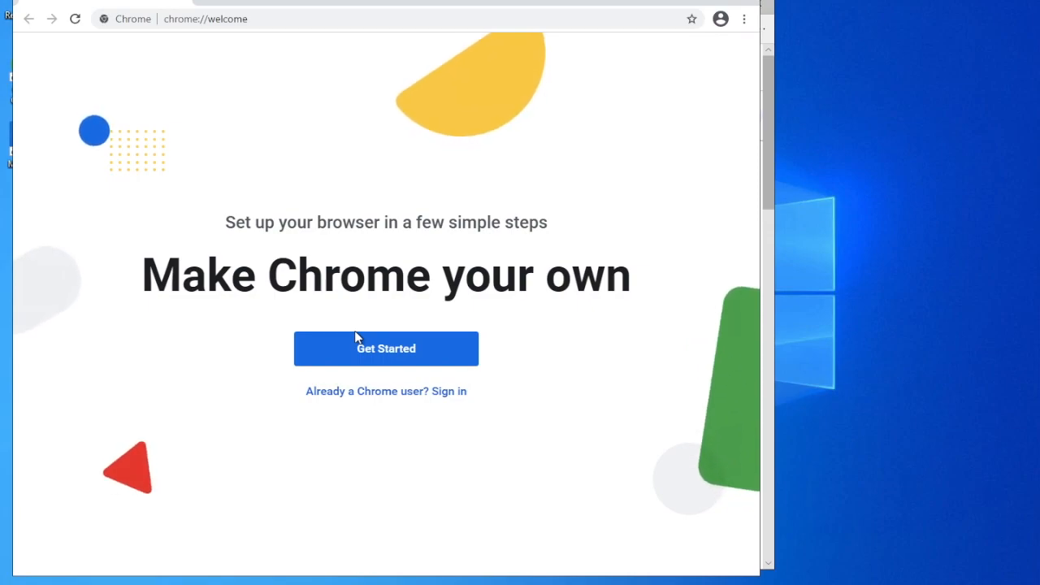
- Search Google for "speed test" in Chrome and run an internet speed test on the Speedtest by Ookla site
click(397, 344)
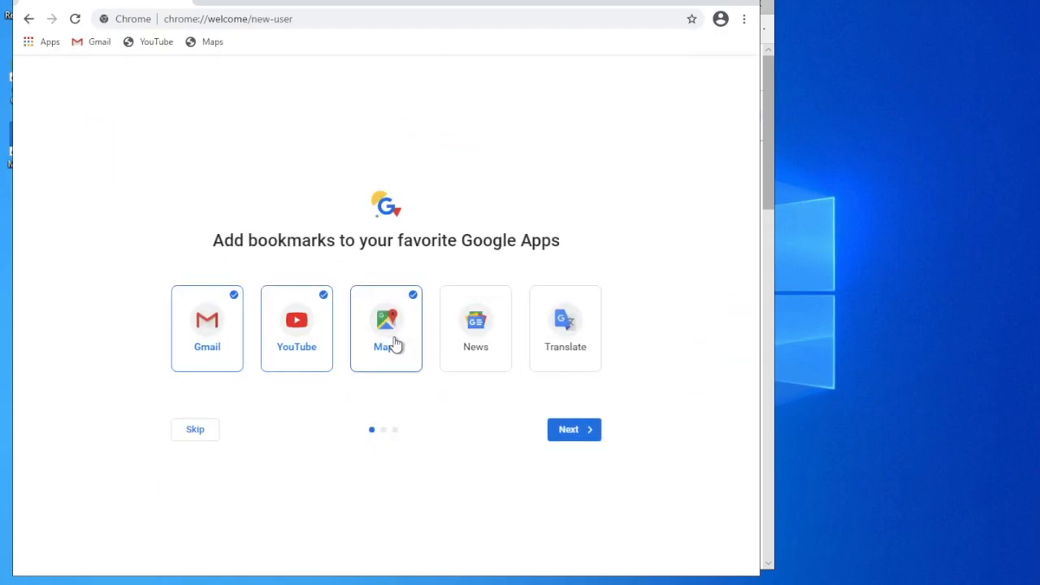
click(336, 19)
text(go)
key(Return)
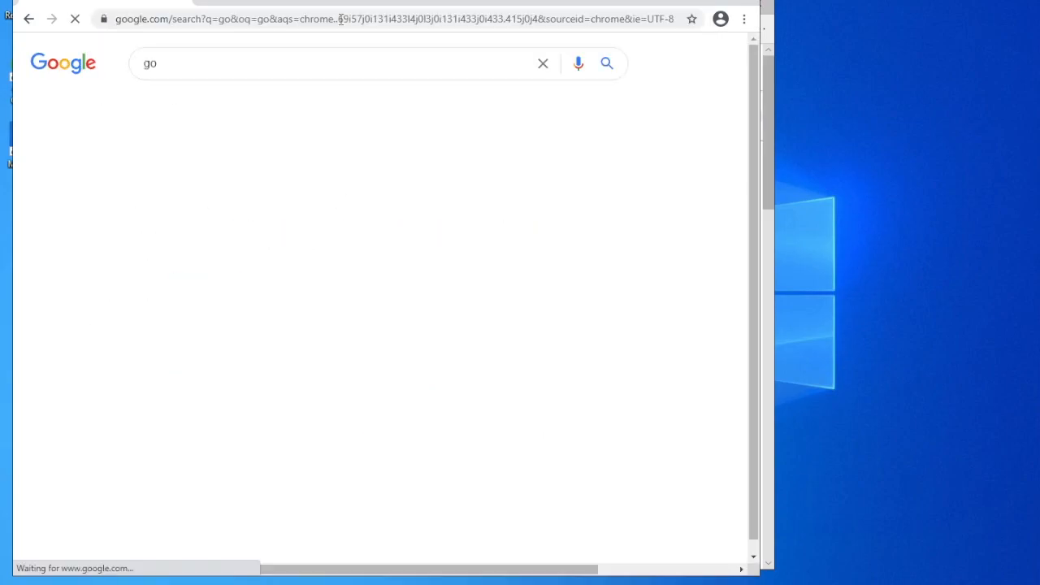
drag(302, 57, 67, 42)
text(spee)
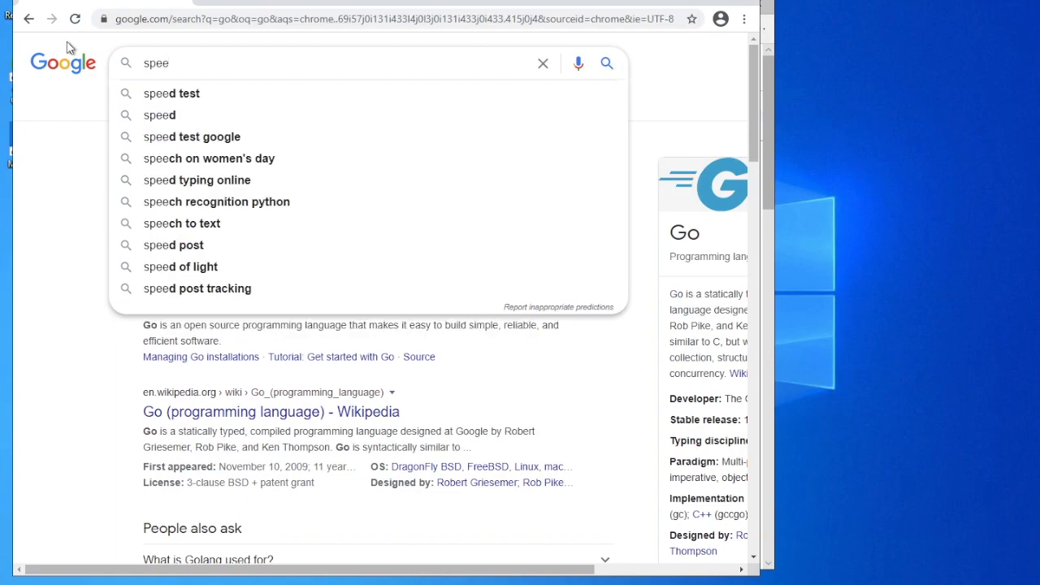
key(Down)
key(Return)
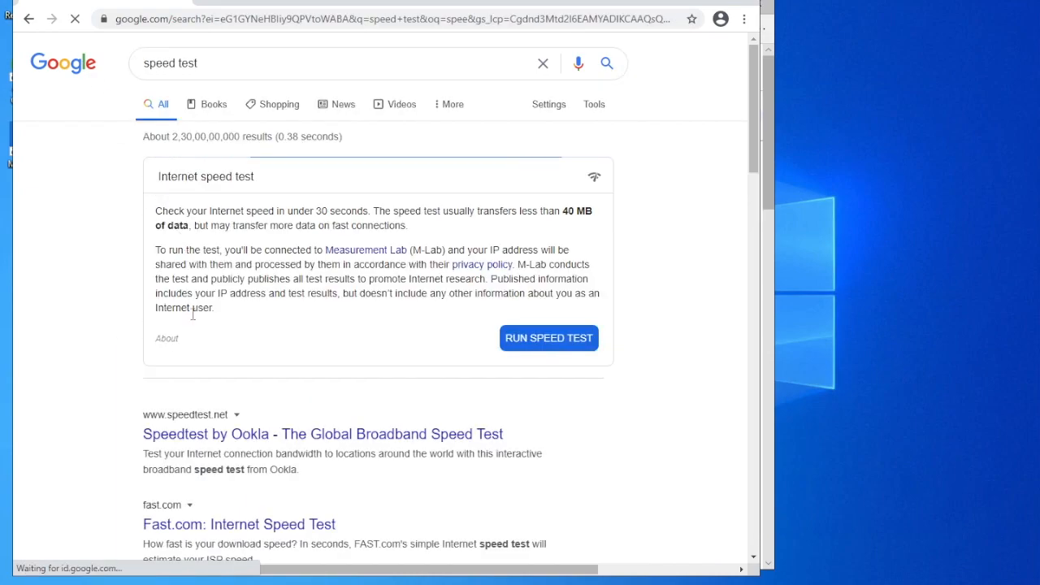
click(208, 434)
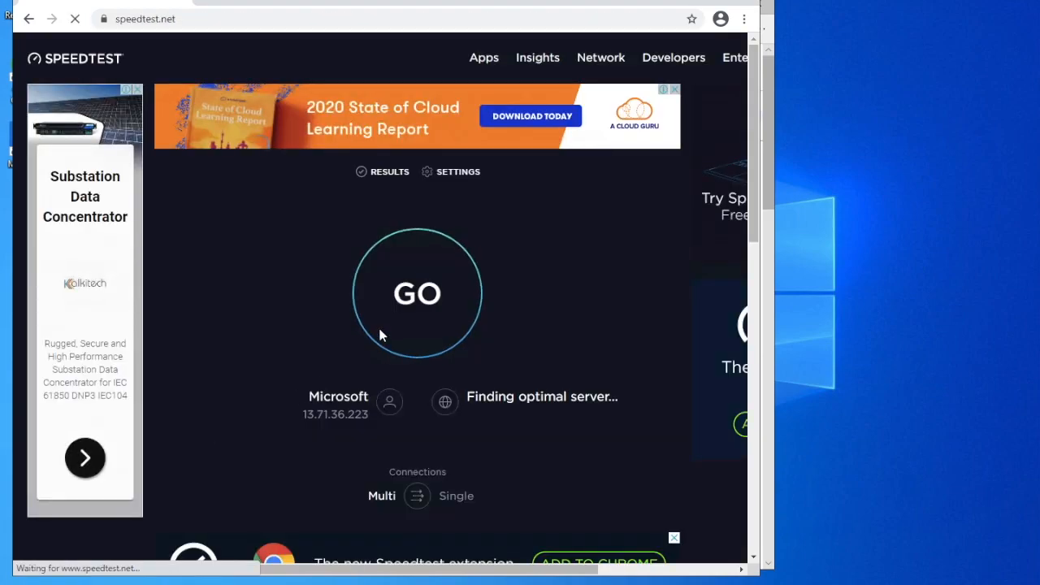
click(399, 318)
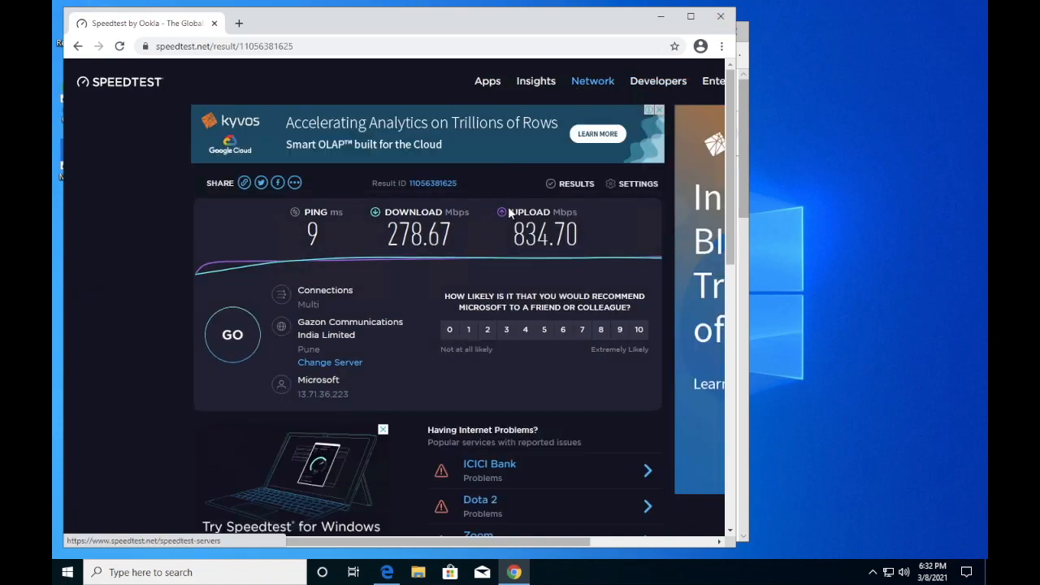
- Close the Chrome window and the Edge window with all its tabs
click(720, 22)
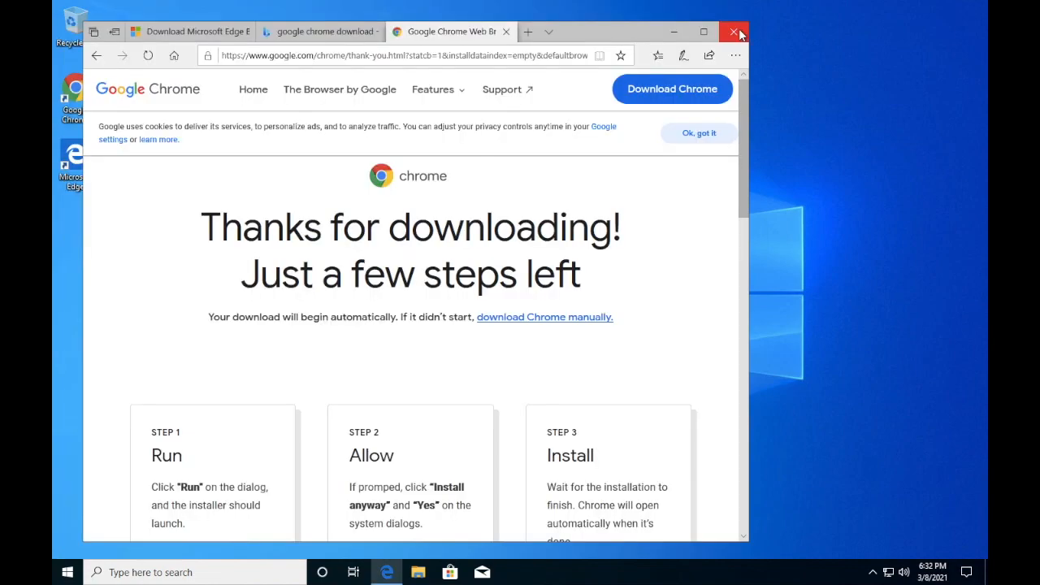
click(734, 32)
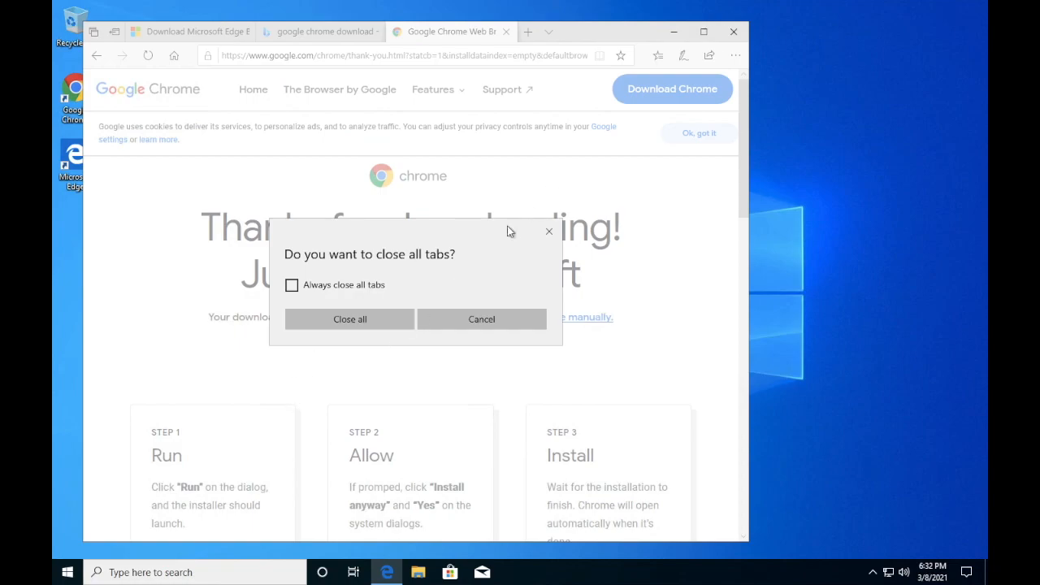
click(405, 319)
- View the remote PC's basic system information, and close the System and Settings windows
click(67, 572)
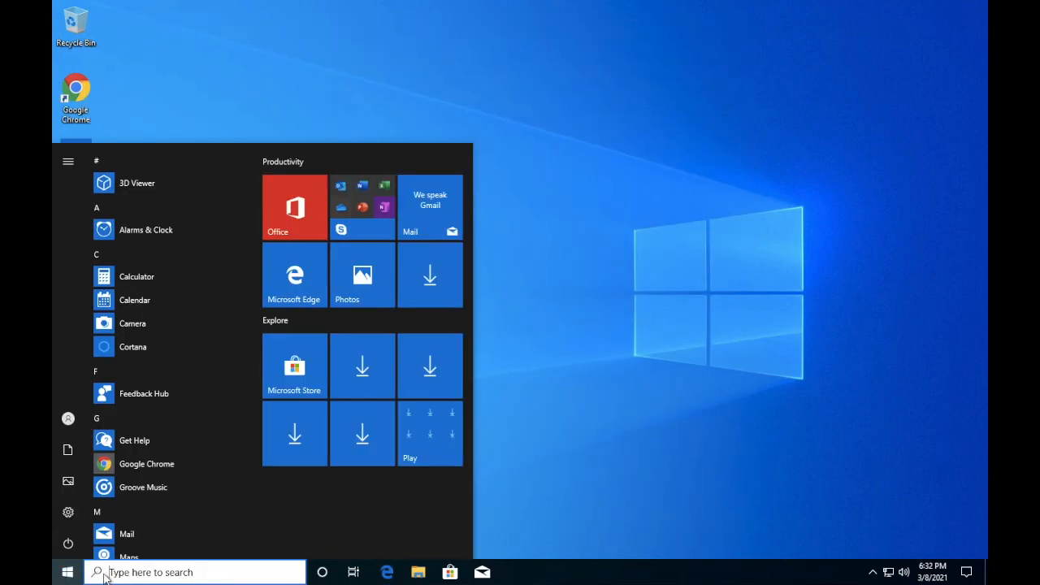
click(104, 572)
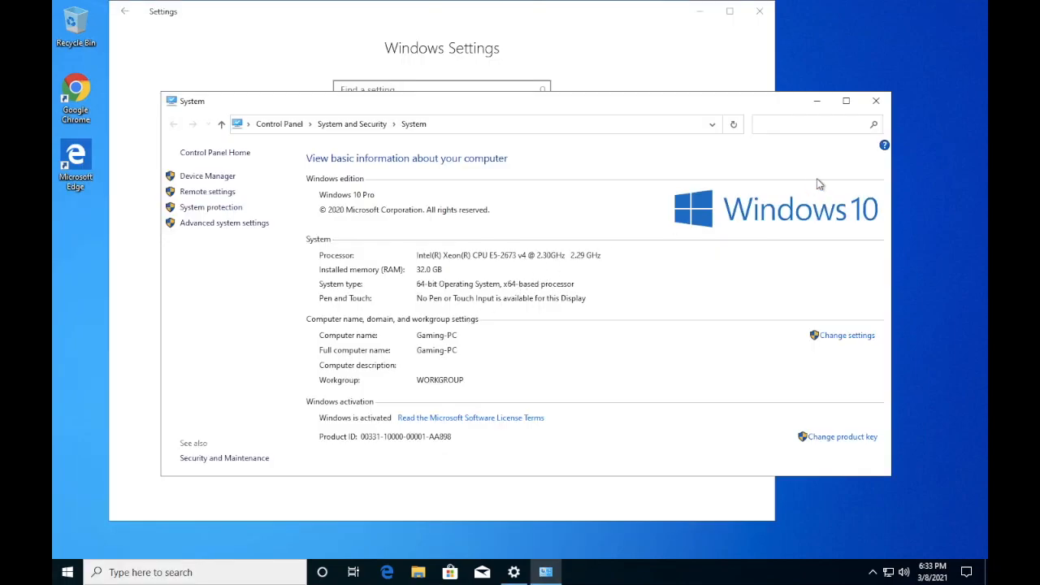
click(876, 101)
click(757, 11)
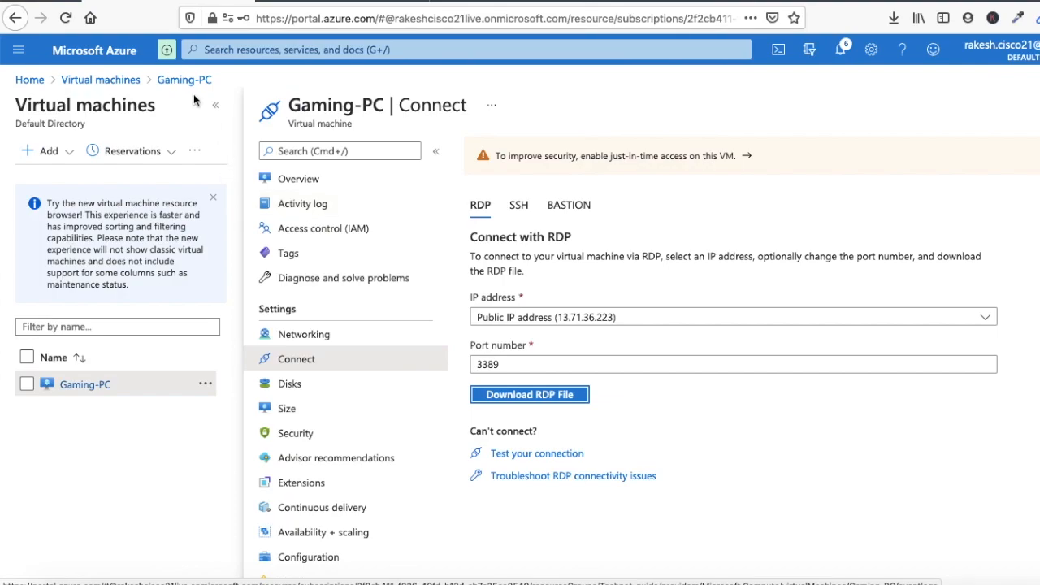
- Switch back to the Azure portal and return to the list of all virtual machines
click(134, 80)
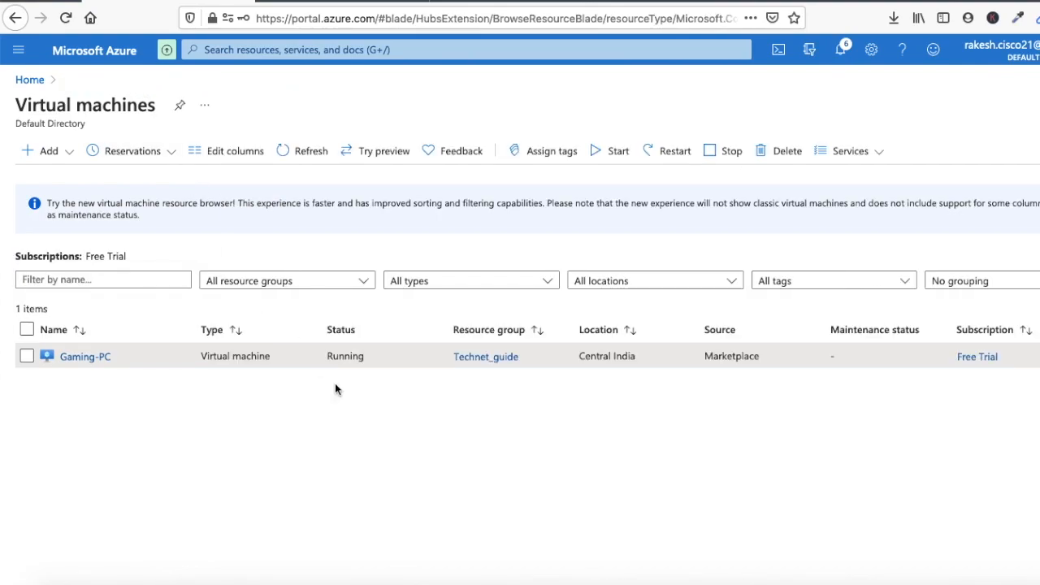